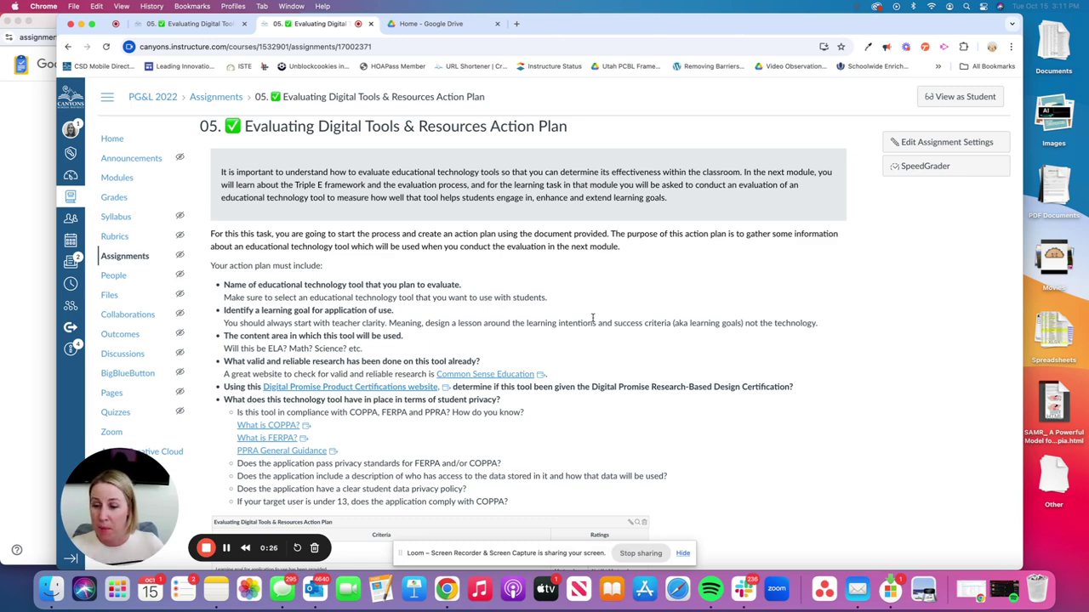
Review the Evaluating Digital Tools & Resources Action Plan assignment, its embedded Google Assignments section, and the Google Drive home page
scroll(593, 319, down, 10)
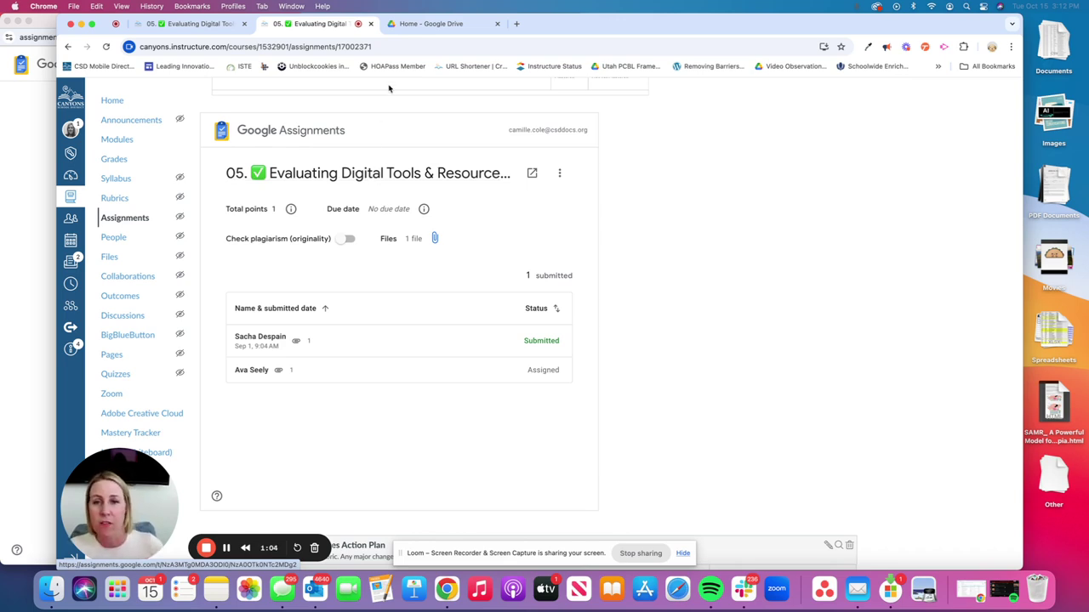
click(429, 23)
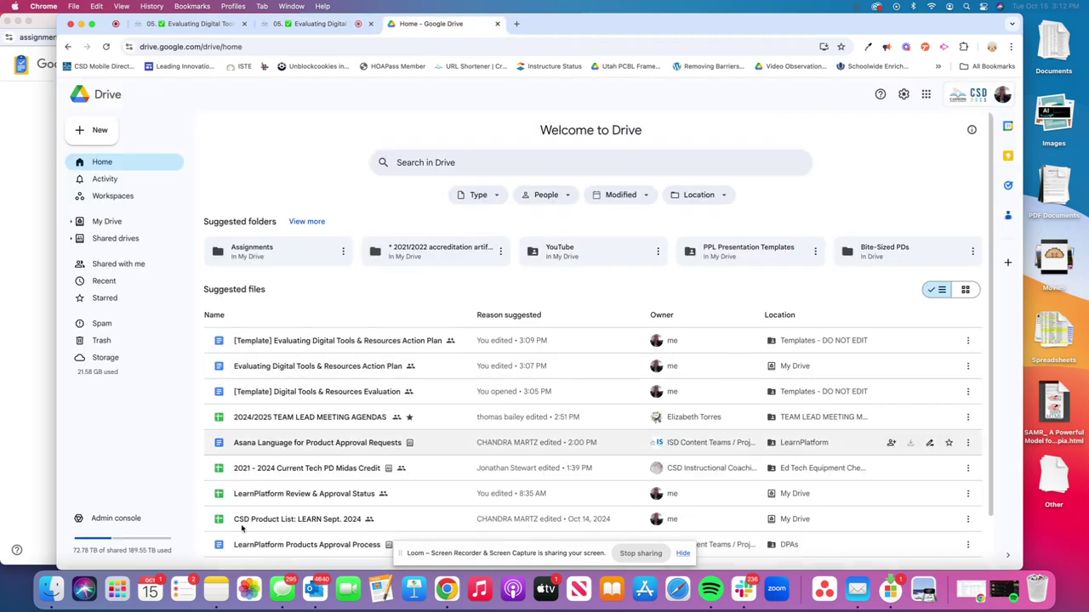
click(309, 25)
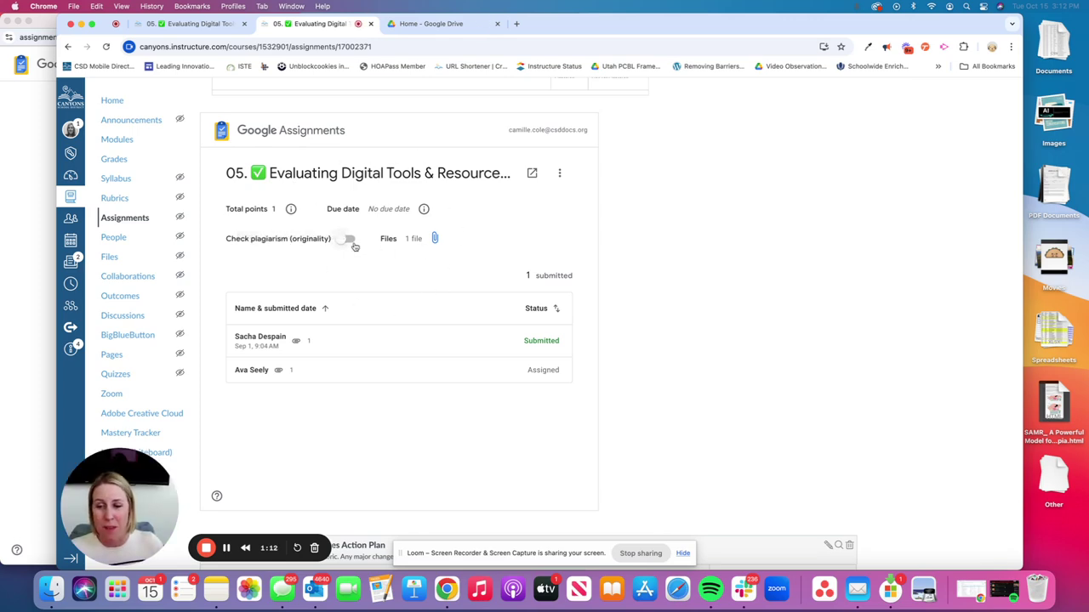
Edit the Canvas assignment's settings and open its Google Assignments (LTI 1.3) external tool configuration with the current account
scroll(355, 247, up, 10)
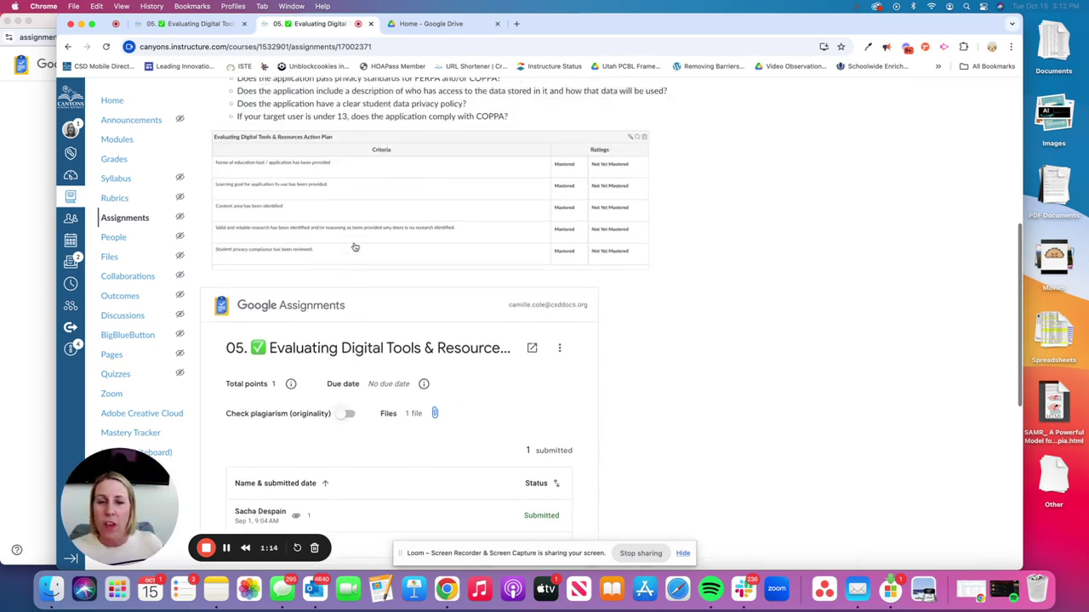
click(918, 144)
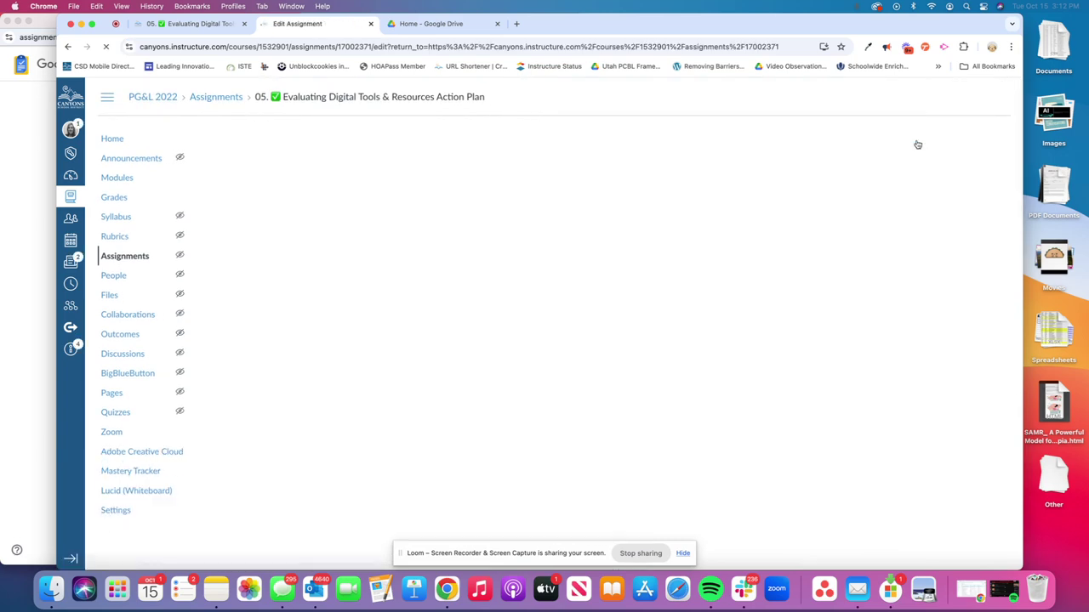
scroll(622, 396, down, 5)
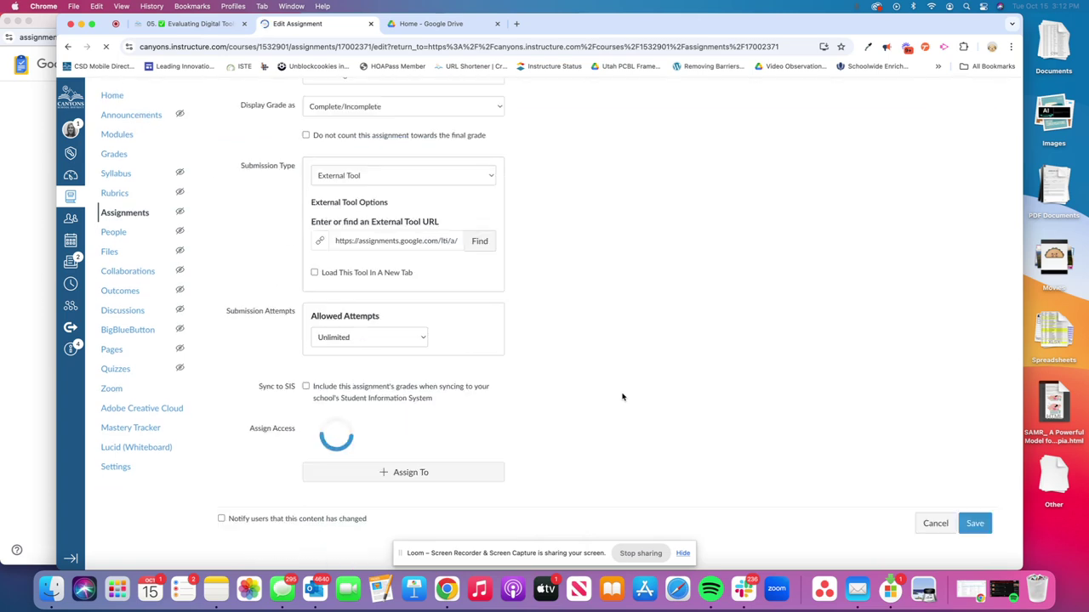
click(479, 246)
scroll(527, 357, down, 10)
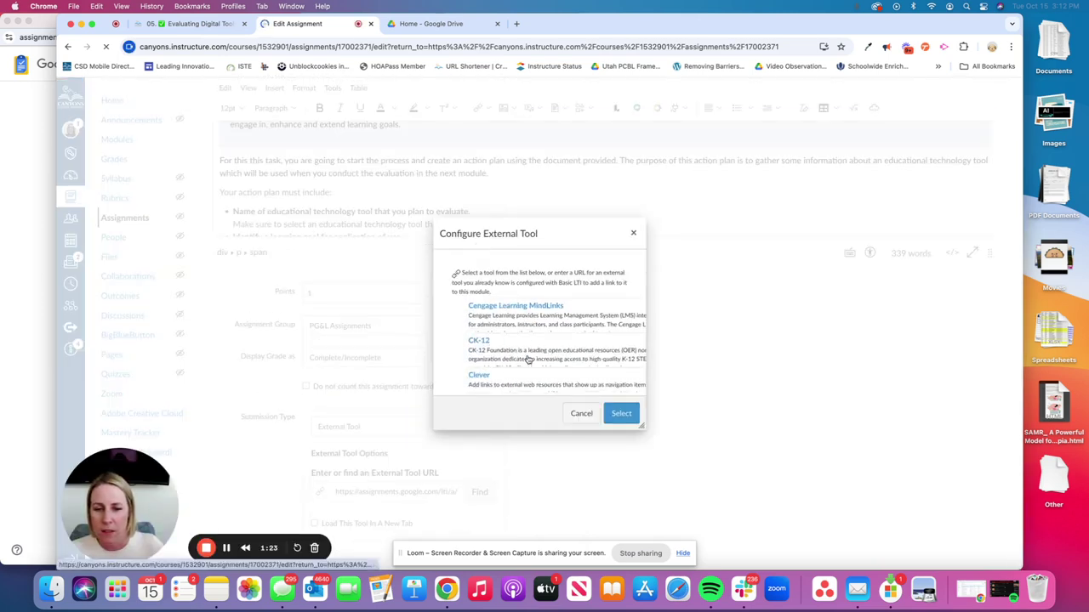
scroll(528, 360, down, 5)
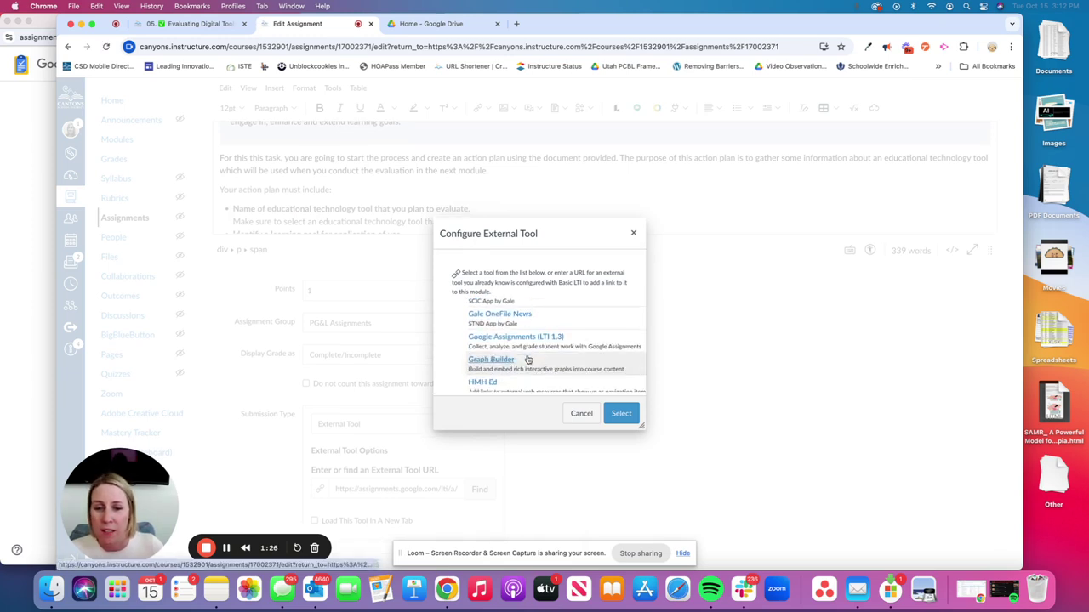
click(524, 342)
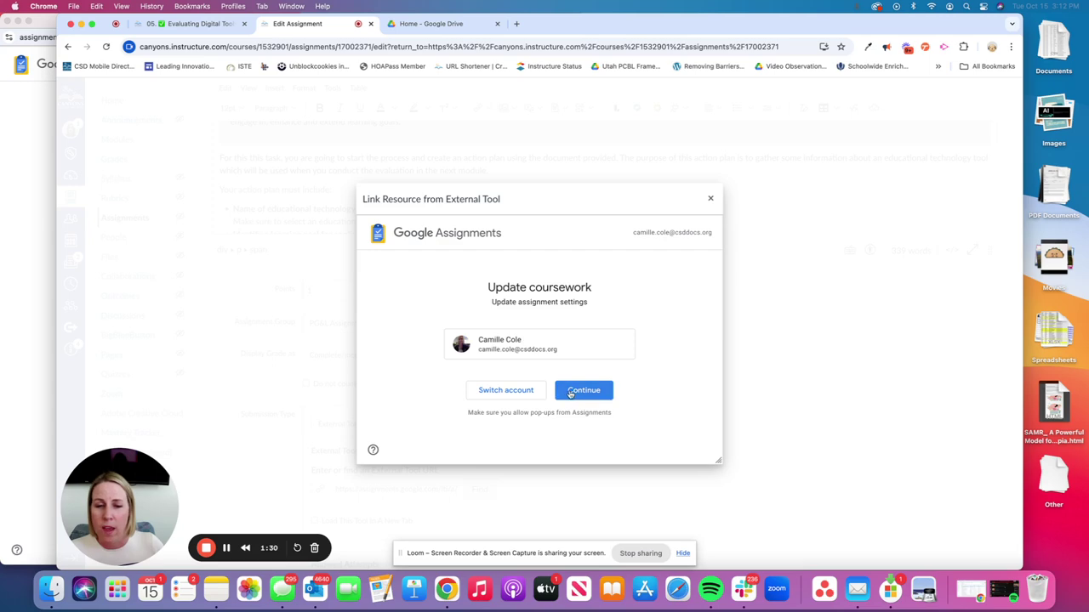
click(570, 392)
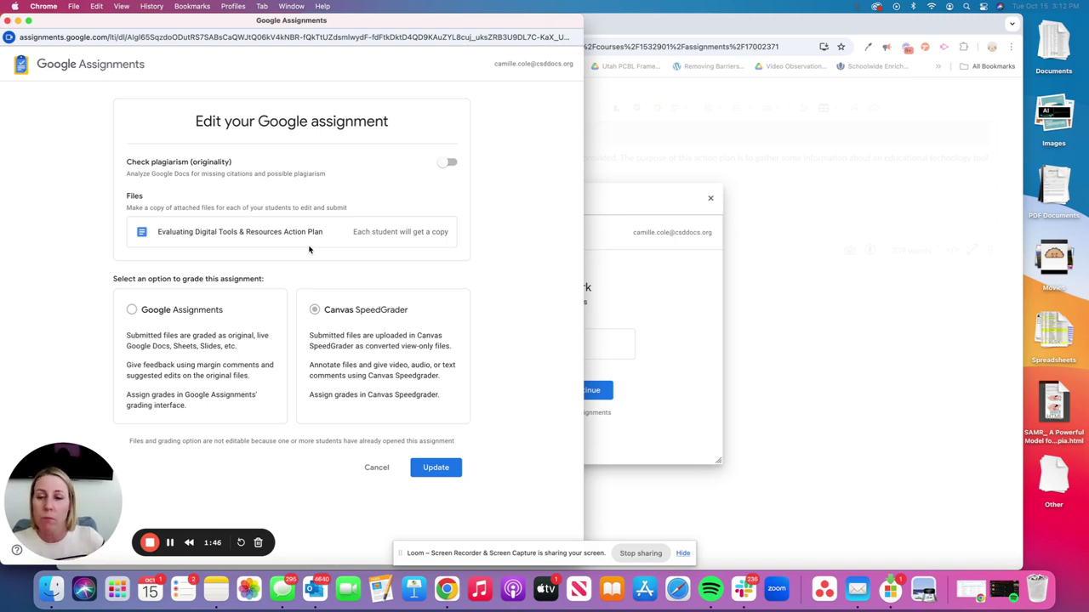
View the attached Evaluating Digital Tools & Resources Action Plan document, then discard the Google assignment edit
click(223, 239)
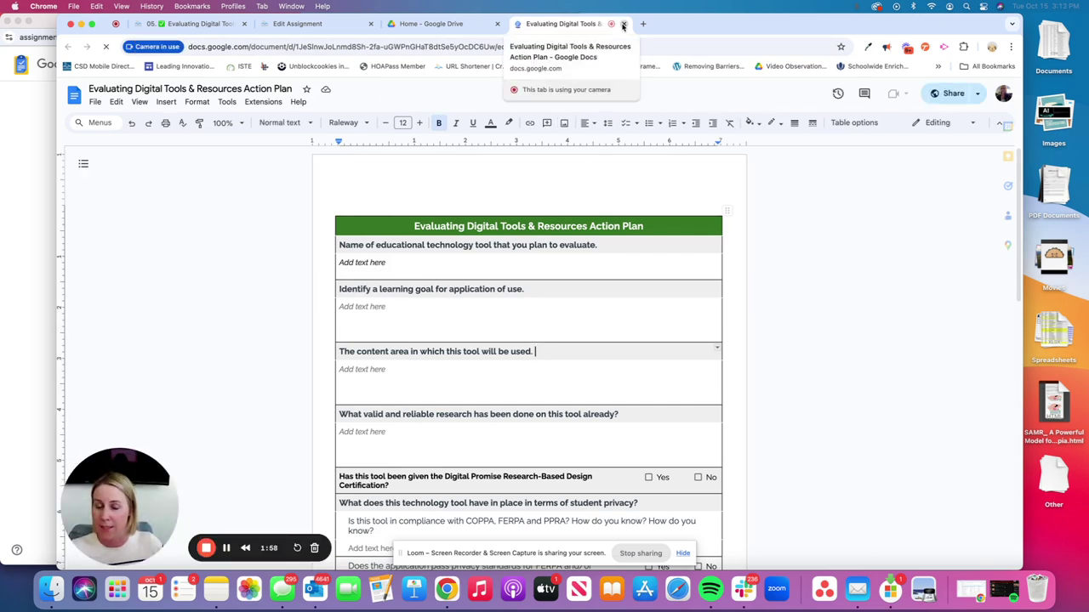
click(623, 26)
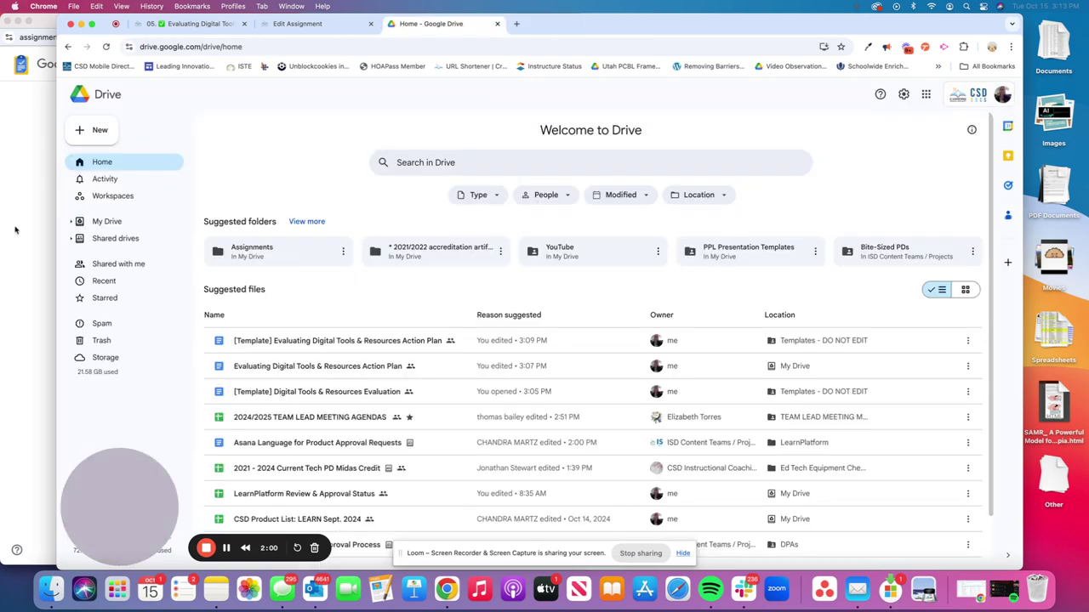
click(14, 230)
click(374, 470)
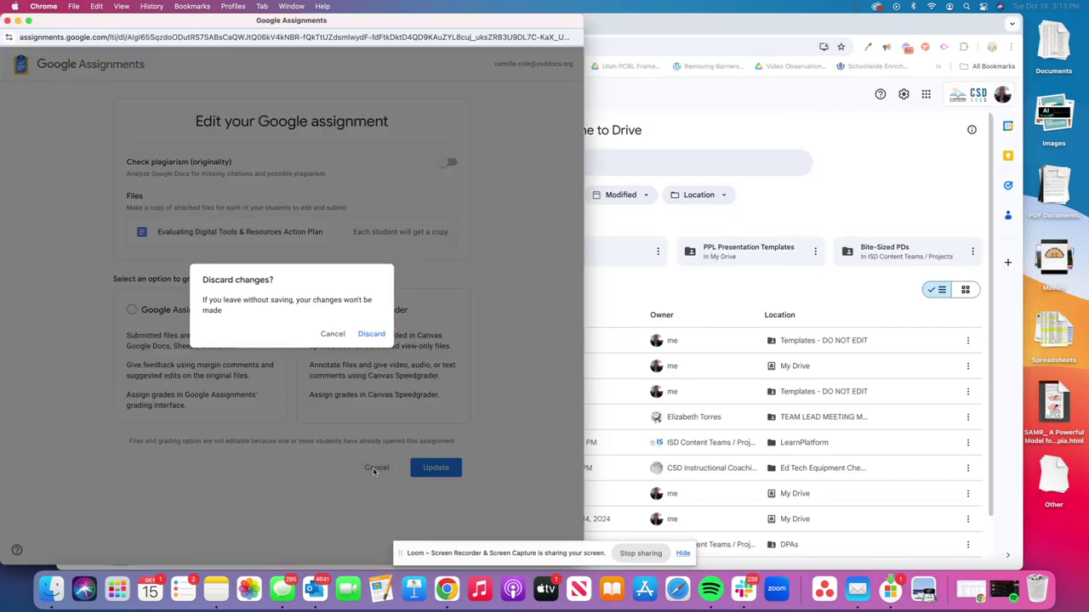
click(371, 334)
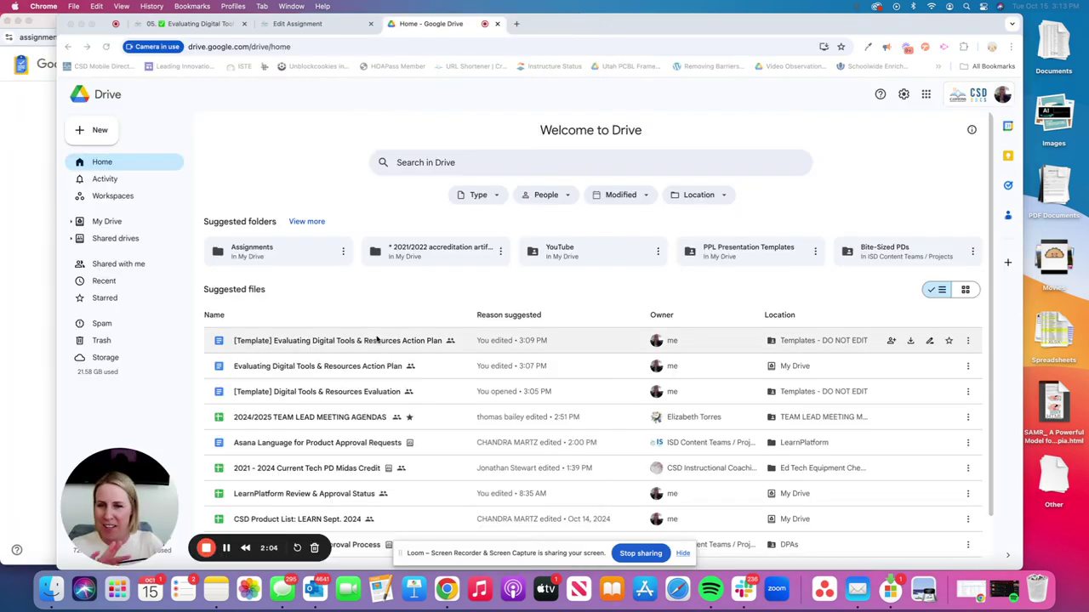
Close the external tool configuration in Canvas and cancel editing the assignment without saving
click(297, 24)
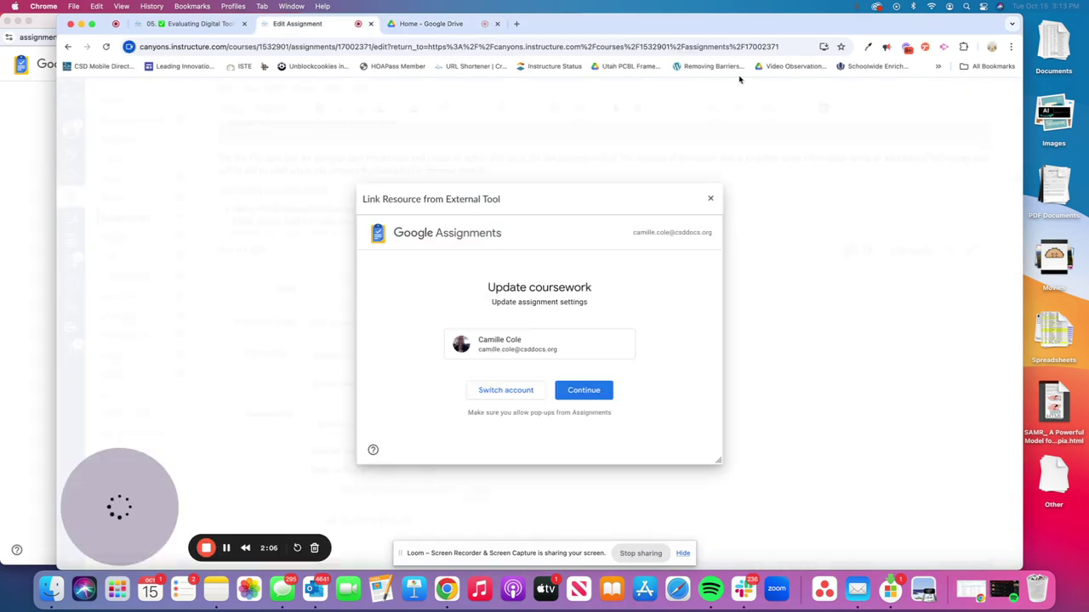
click(710, 198)
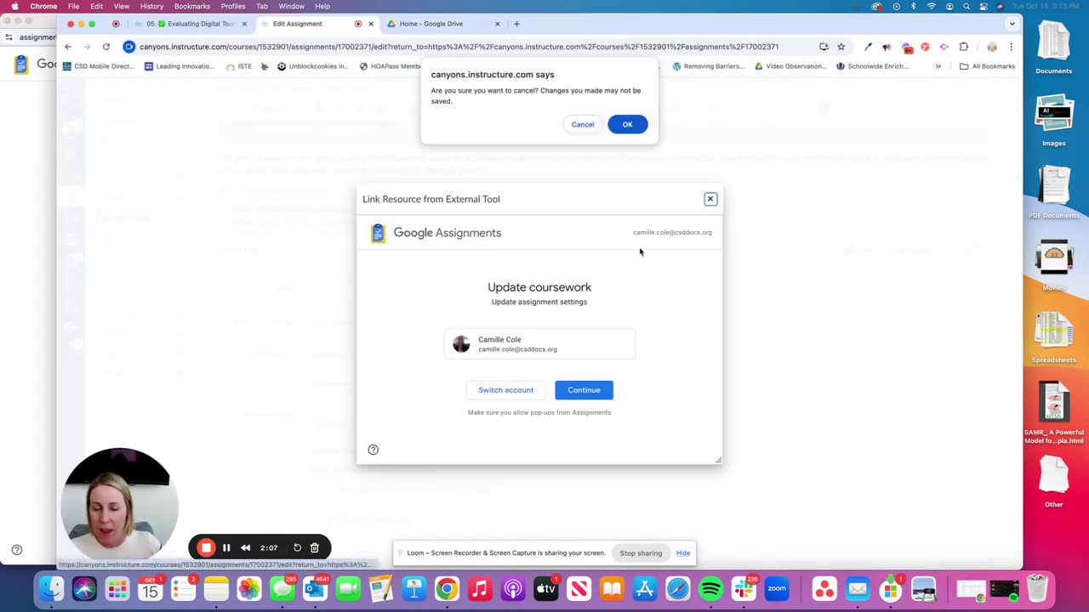
click(627, 125)
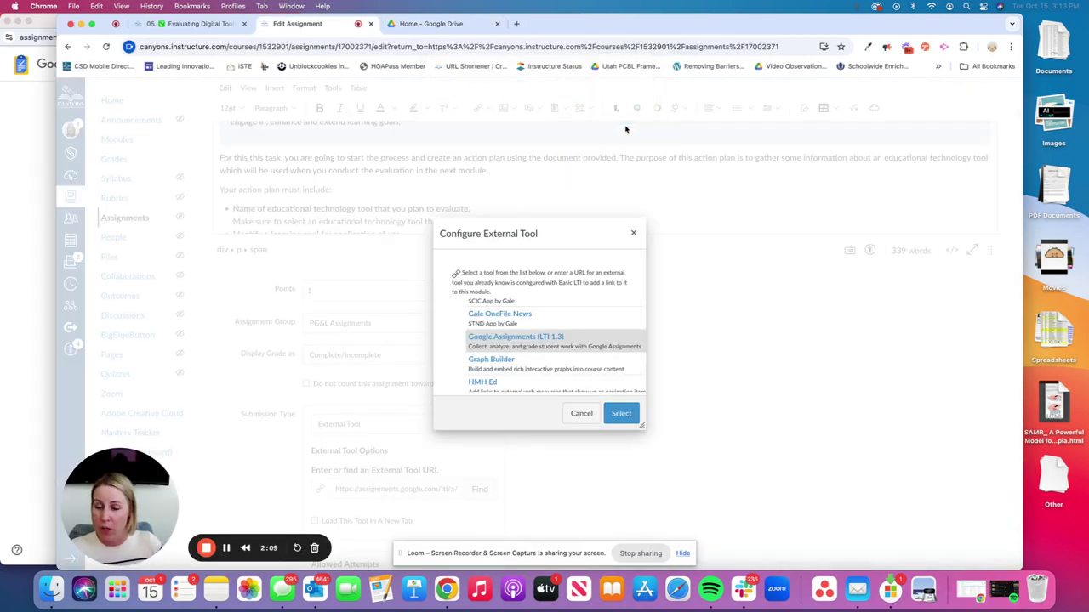
click(582, 415)
scroll(653, 461, down, 5)
scroll(653, 461, down, 3)
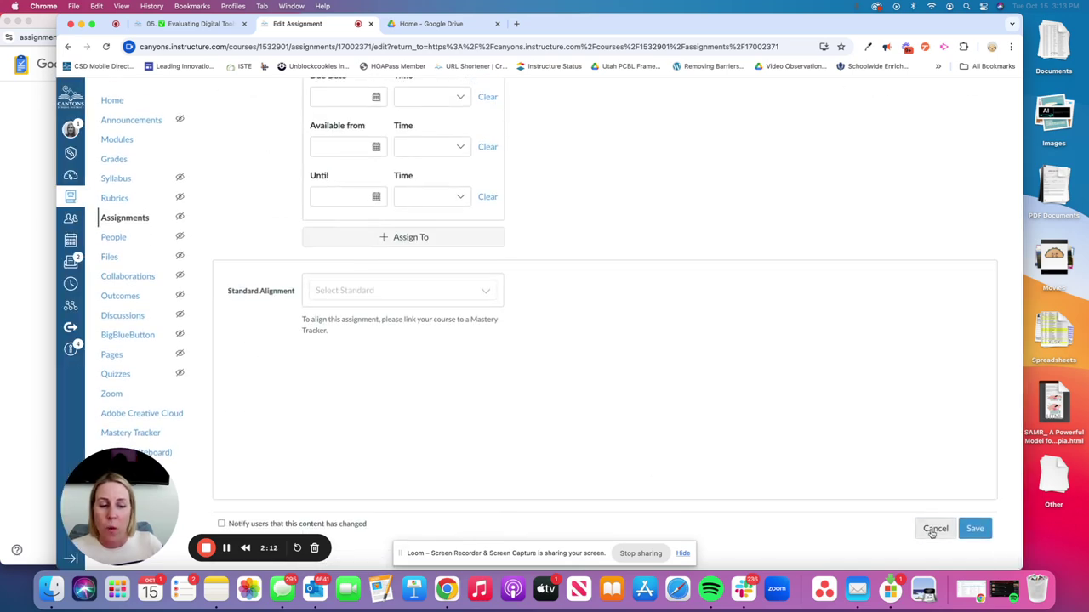
click(935, 529)
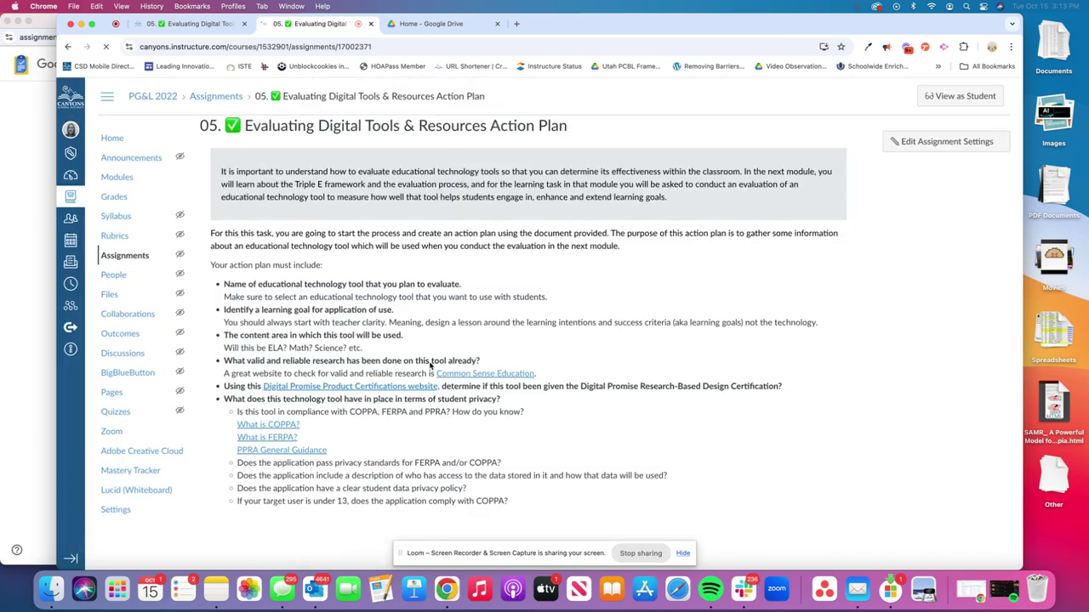
Review the assignment's rubric, Google Assignments submission list and action plan requirements
scroll(428, 363, down, 4)
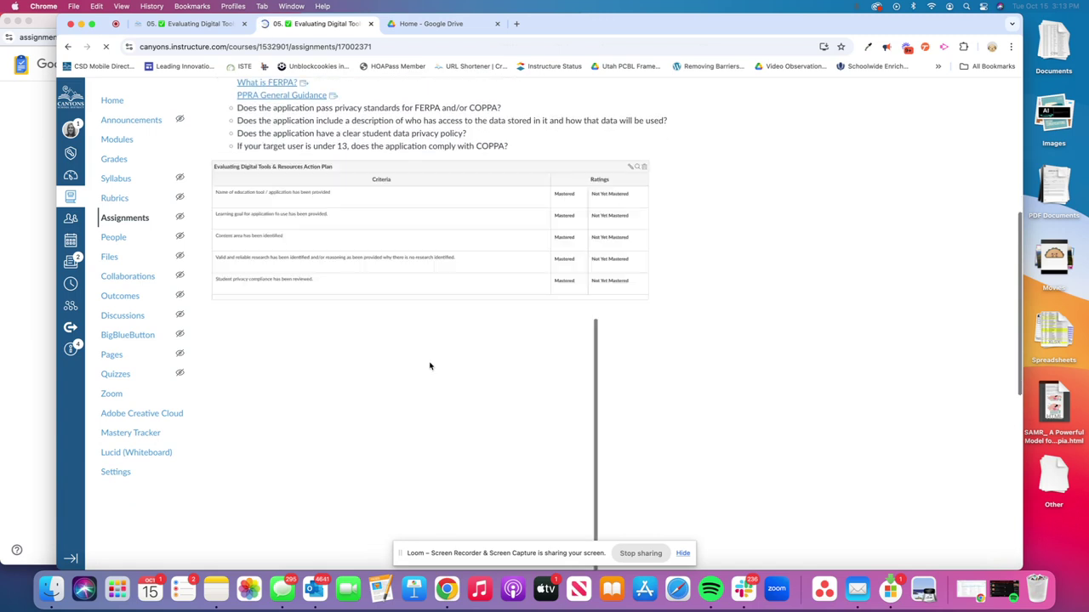
scroll(587, 374, down, 3)
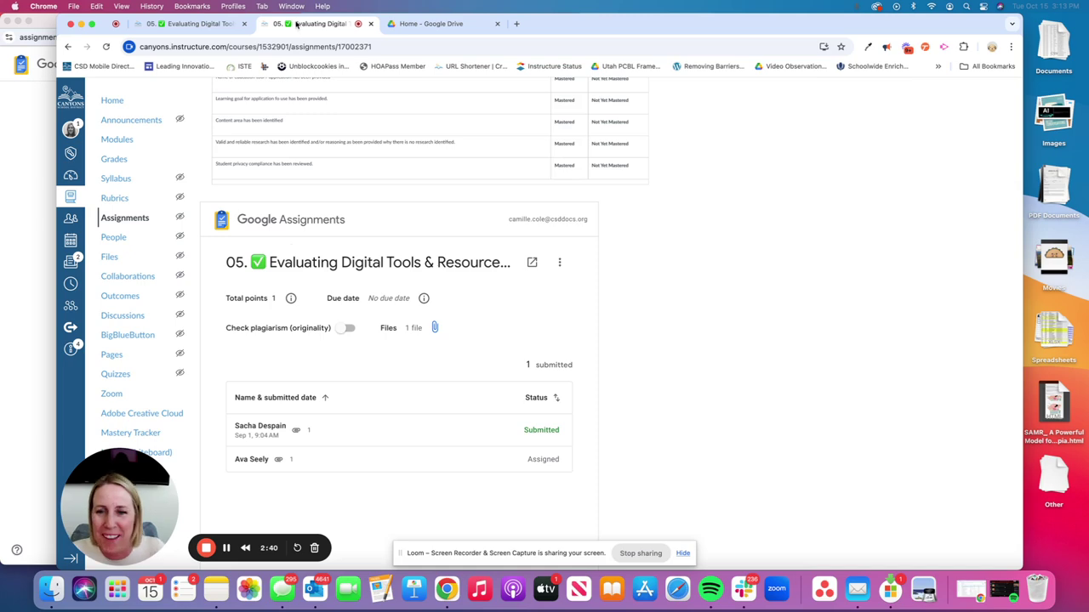
scroll(291, 383, up, 5)
scroll(290, 382, up, 6)
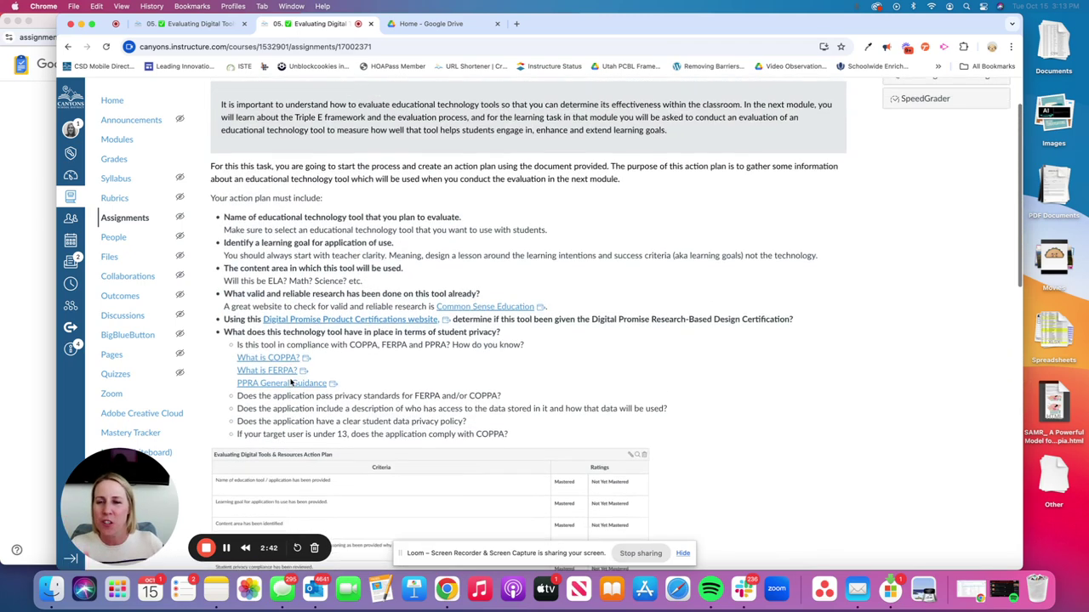
scroll(291, 383, down, 1)
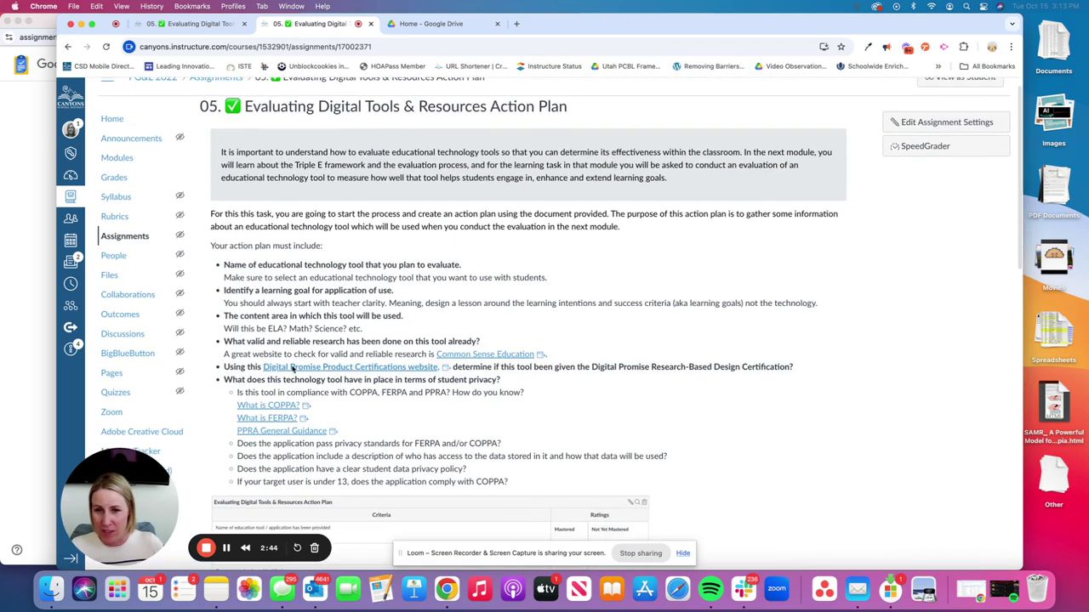
Search Google Drive for "assignments" and open the Assignments folder in My Drive
click(407, 25)
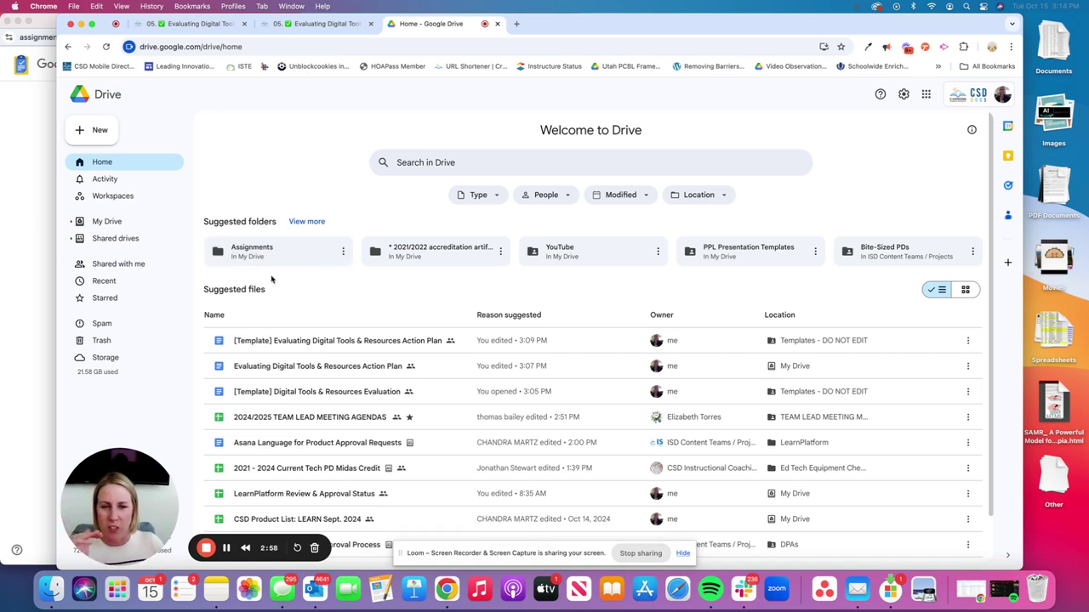
click(408, 164)
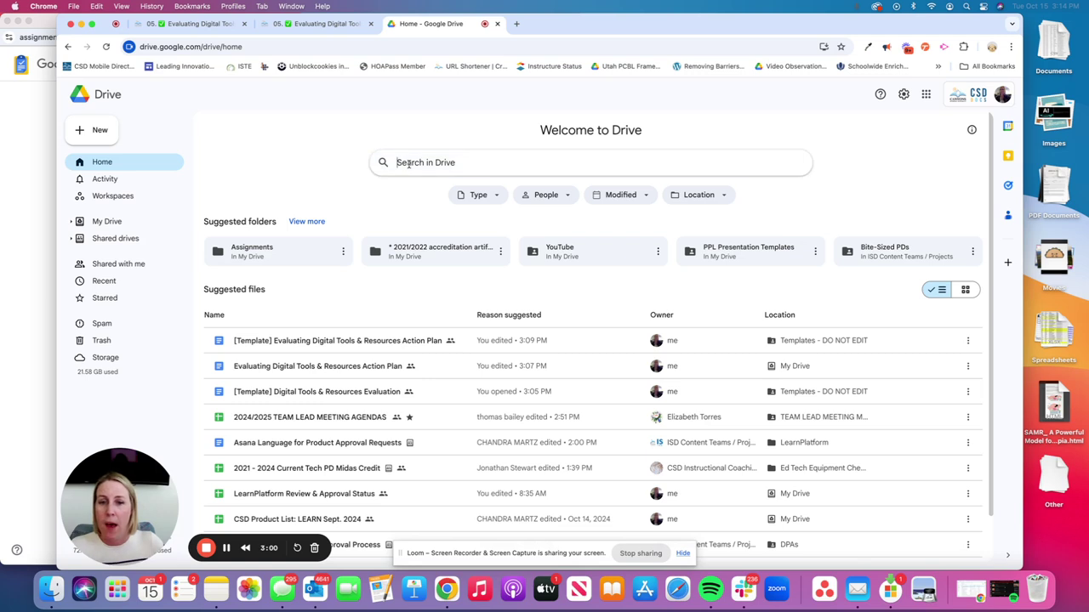
text(assignm)
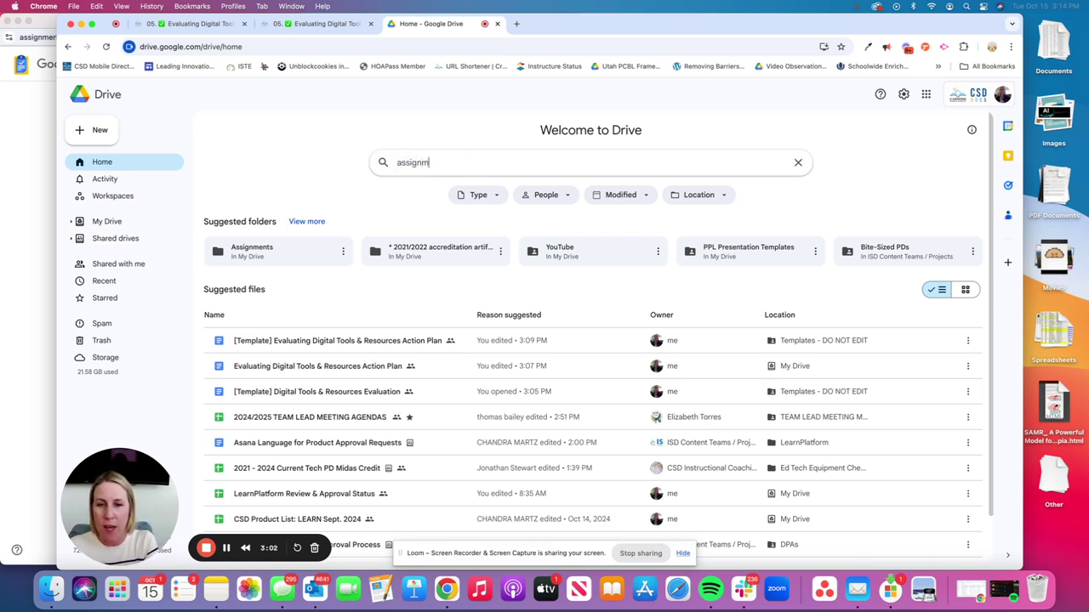
text(ents)
key(Return)
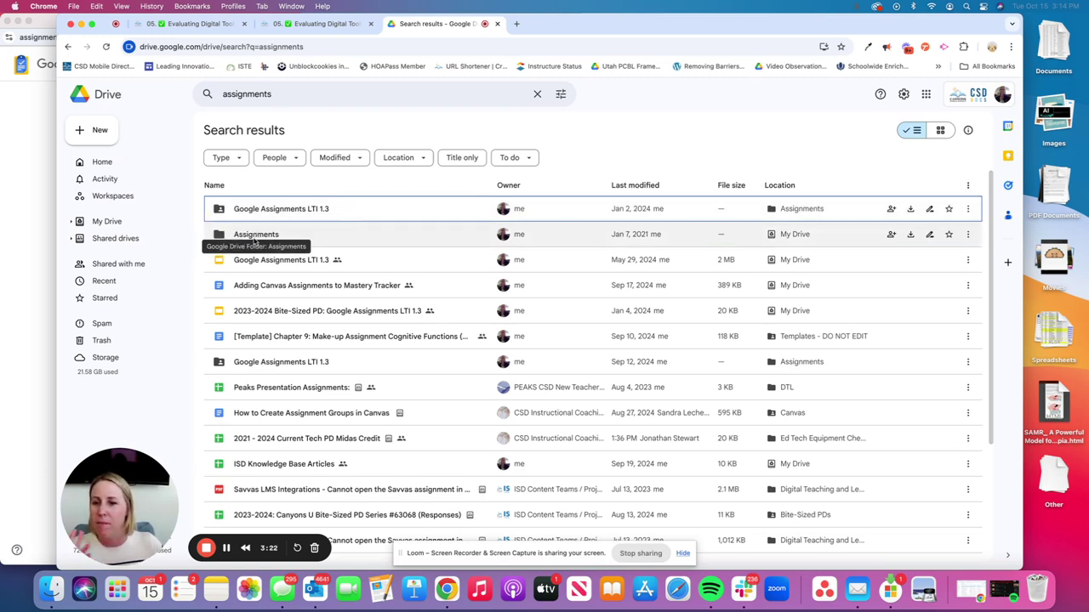
click(253, 238)
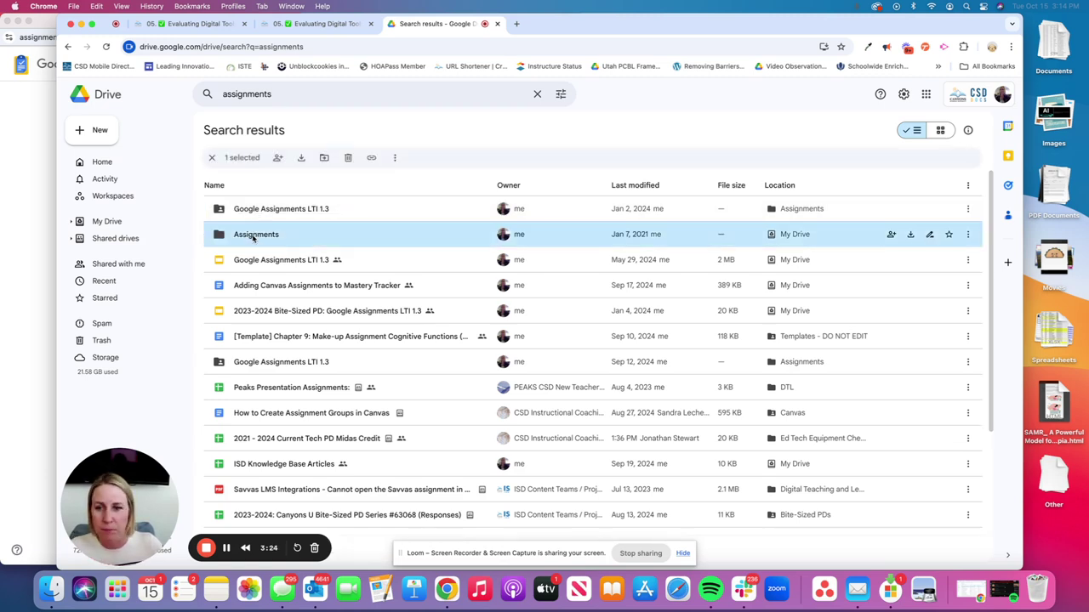
double_click(252, 236)
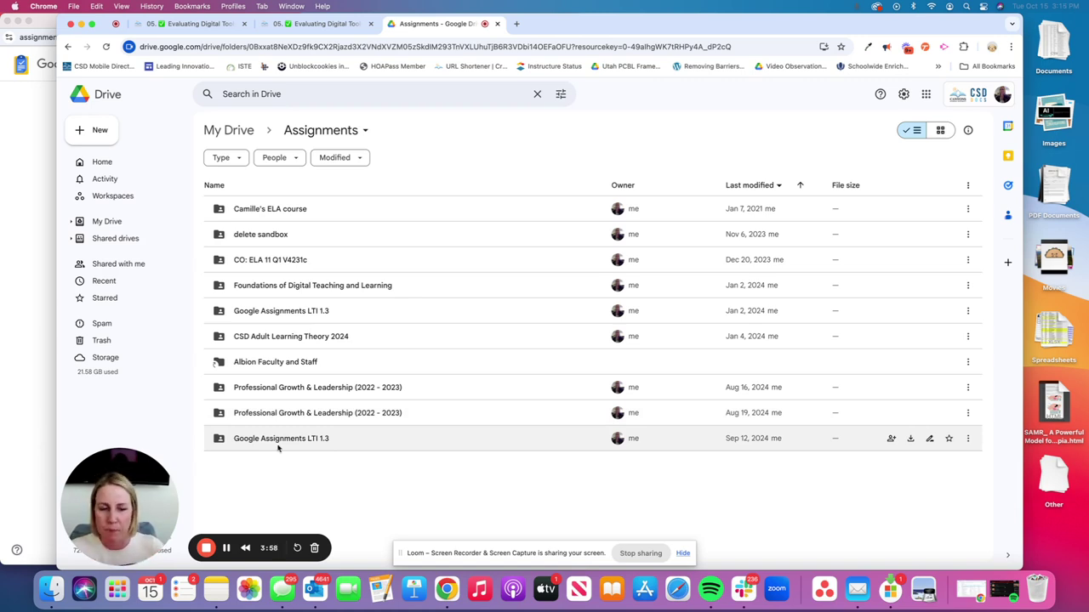
Return to the Canvas assignment page and look at its course name, title and Google Assignments section
click(344, 20)
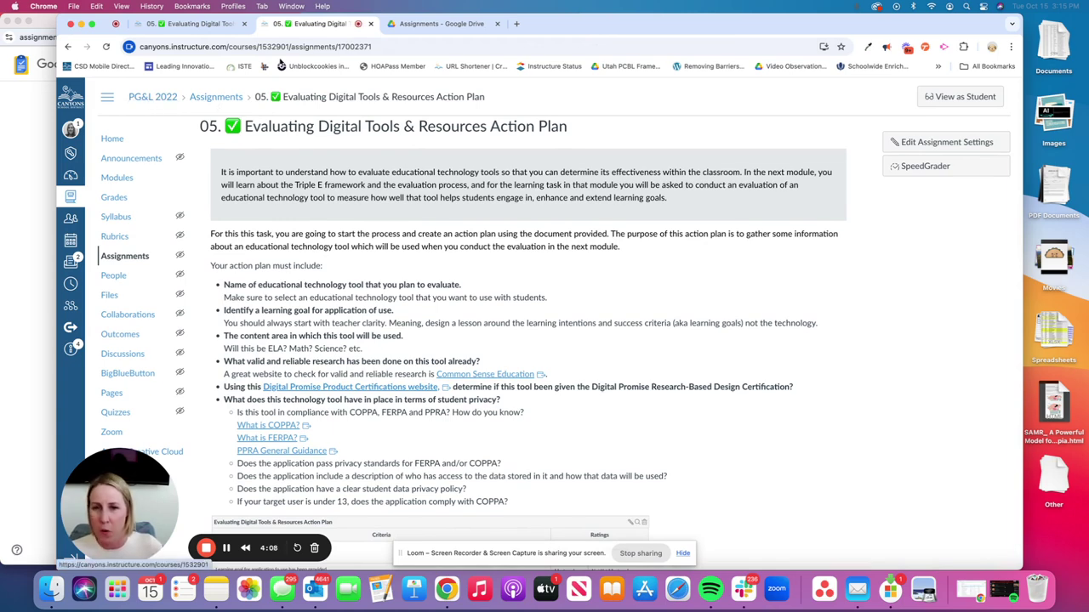
scroll(341, 344, down, 5)
scroll(341, 343, down, 3)
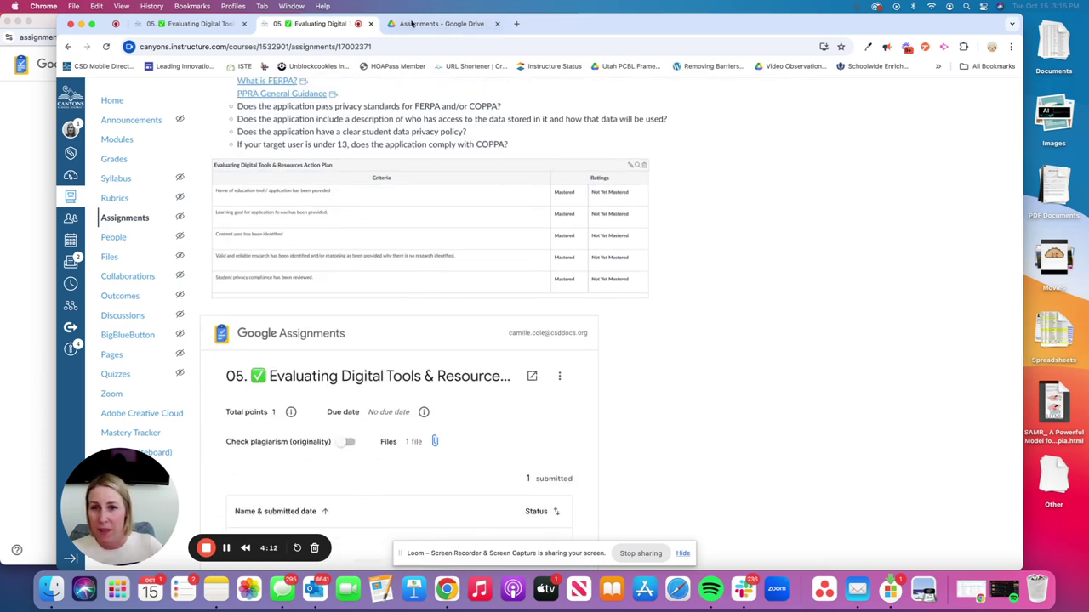
In Google Drive, open the Professional Growth & Leadership (2022 - 2023) folder modified Aug 19, 2024, check its 05 assignment subfolder, and go back
click(414, 24)
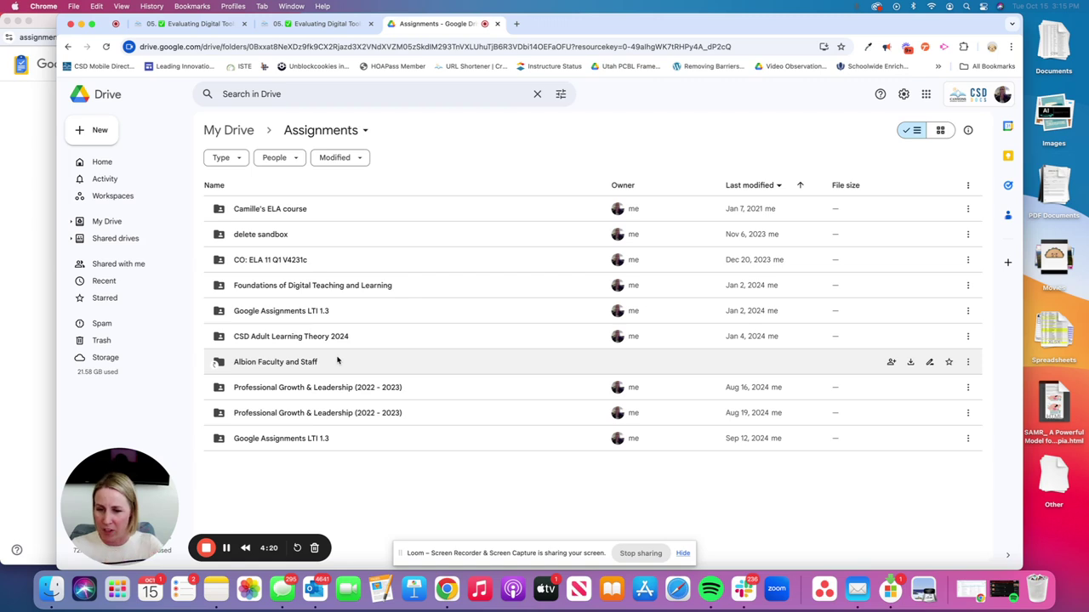
double_click(312, 413)
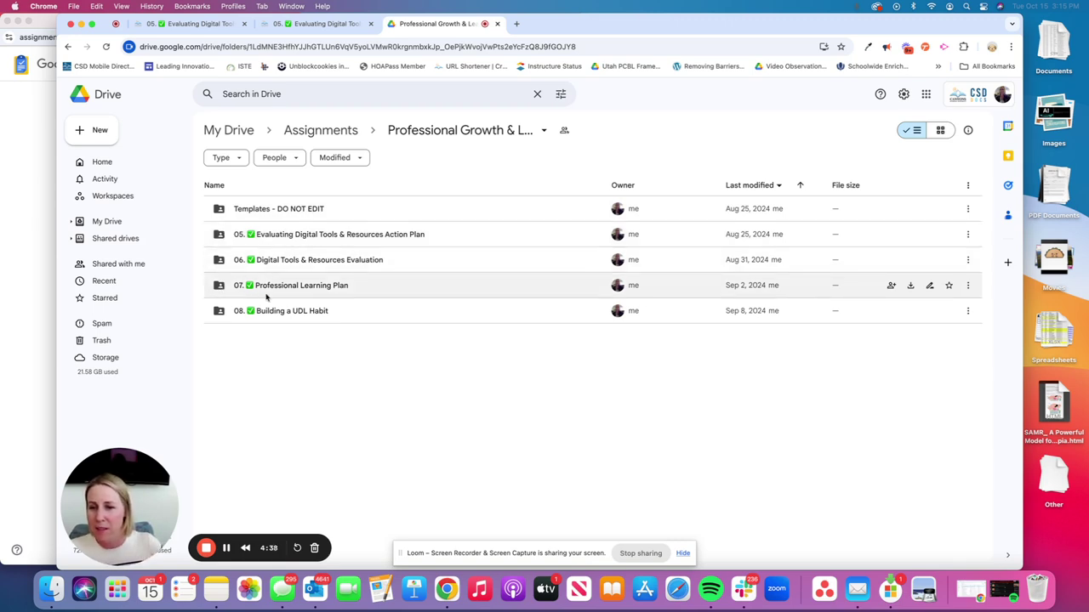
double_click(284, 234)
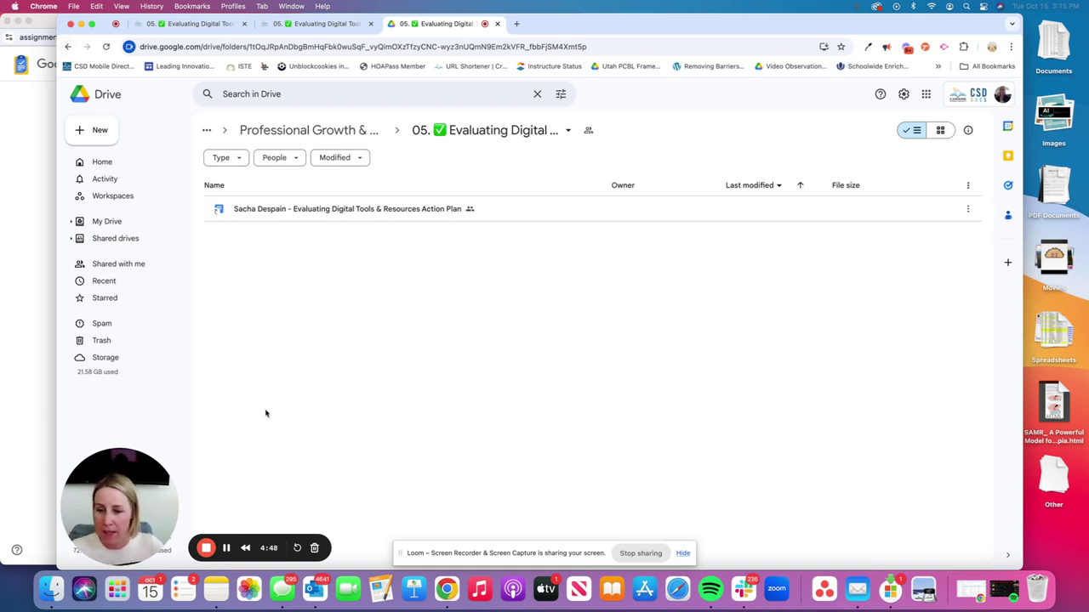
click(68, 46)
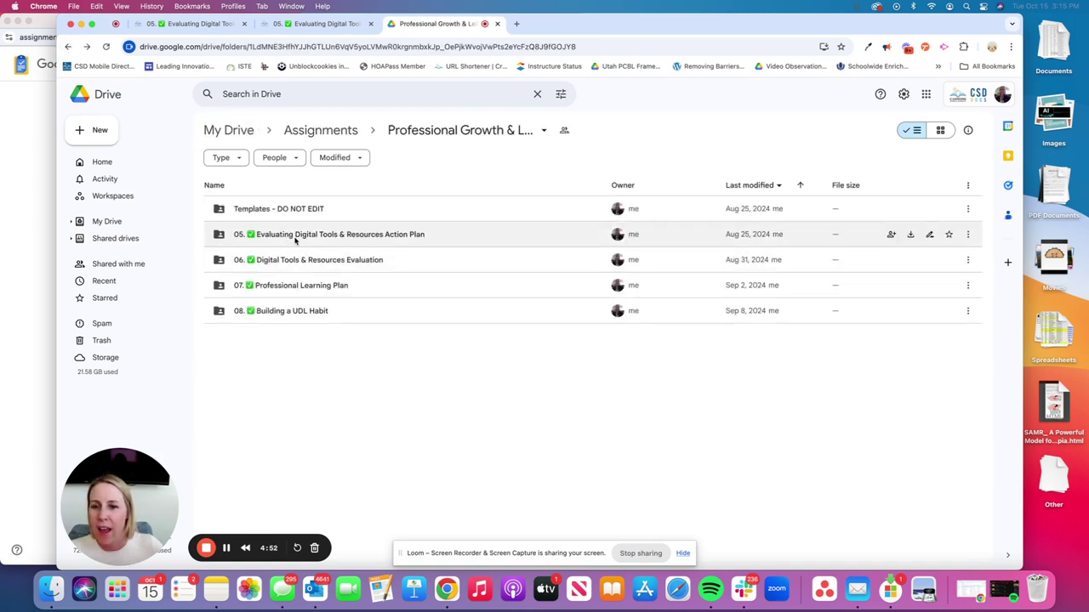
Check the 05 Evaluating Digital Tools & Resources Action Plan folder, and open the matching template document from Templates - DO NOT EDIT
double_click(293, 235)
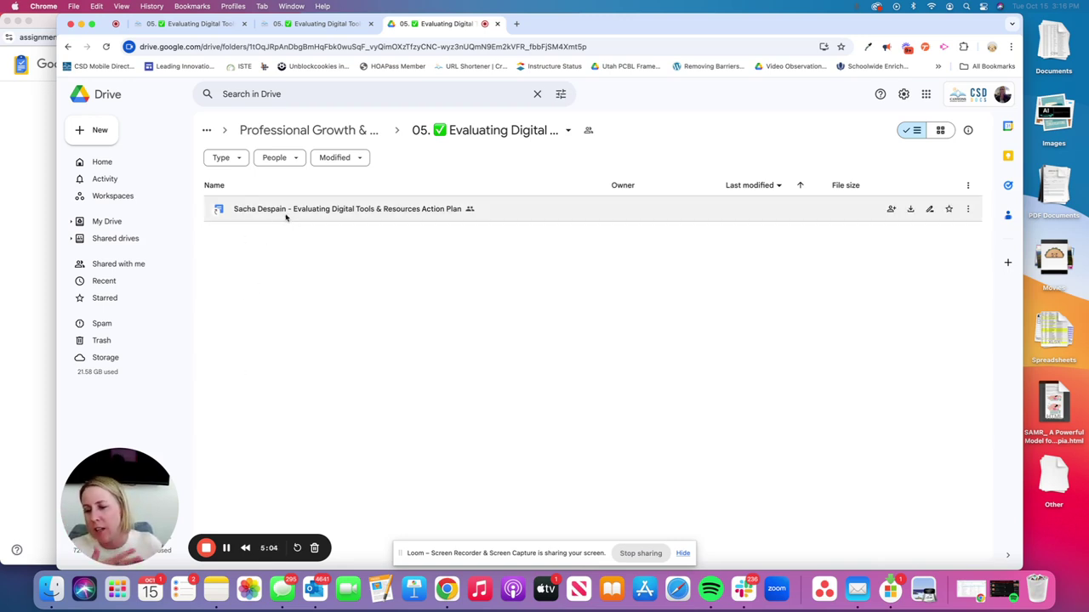
click(68, 46)
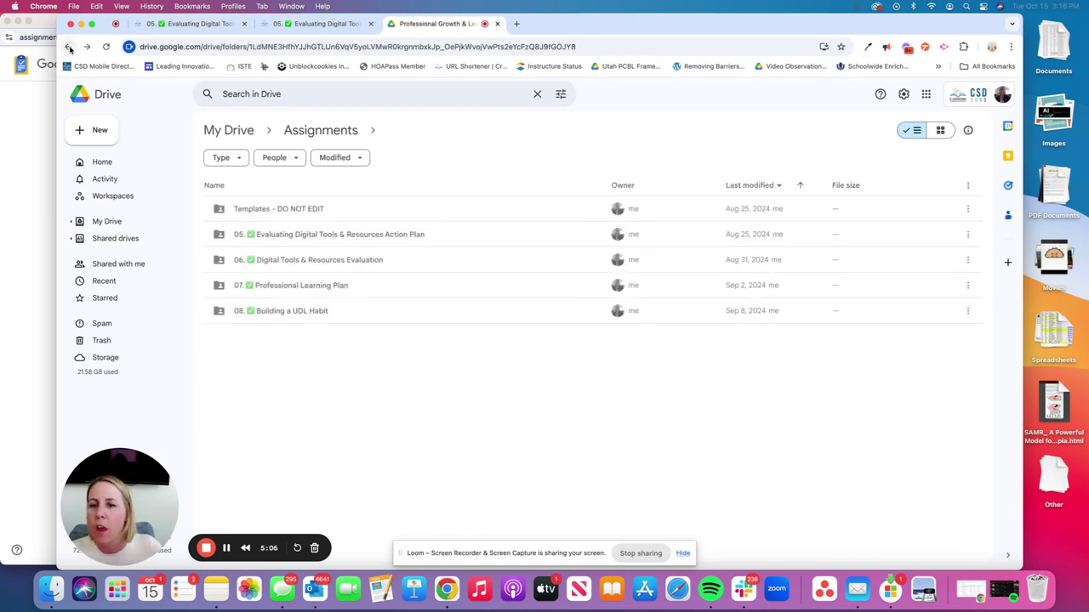
double_click(261, 211)
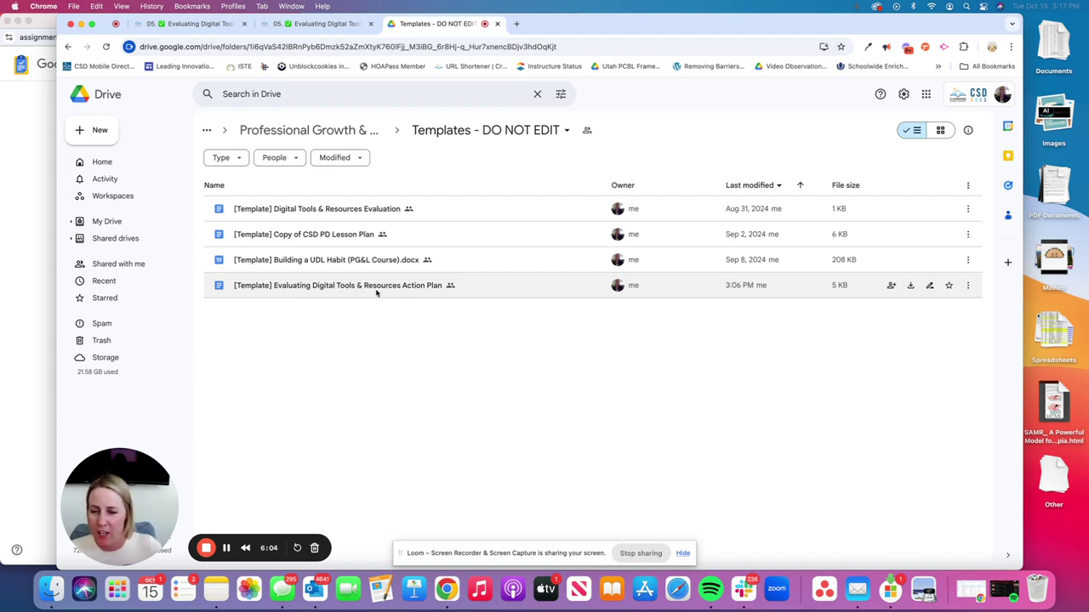
double_click(332, 287)
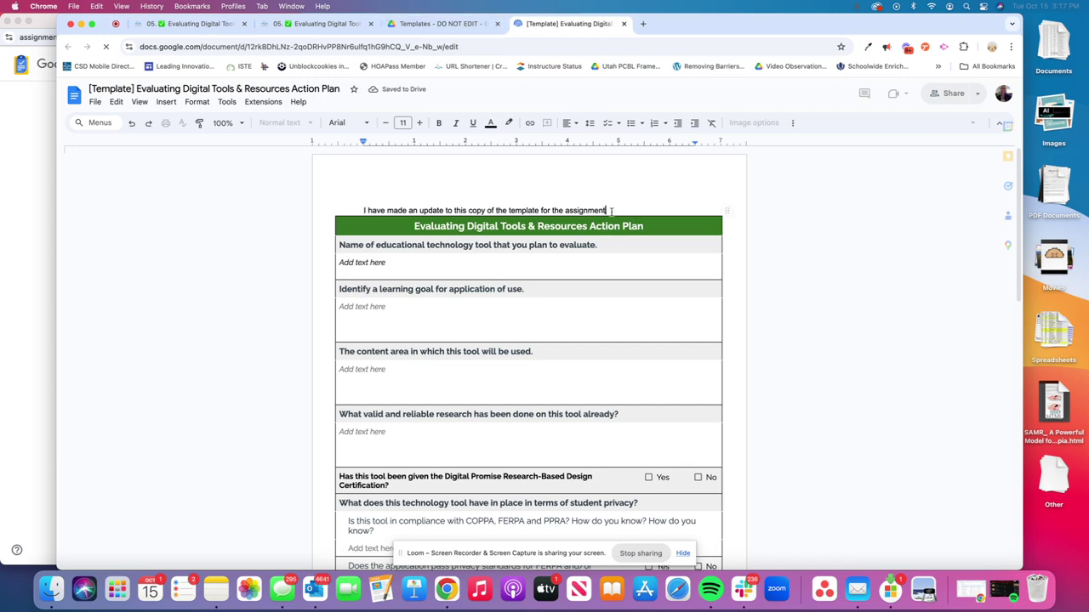
Add a new line reading "highlight" below the update sentence at the start of the template document
drag(612, 212, 325, 207)
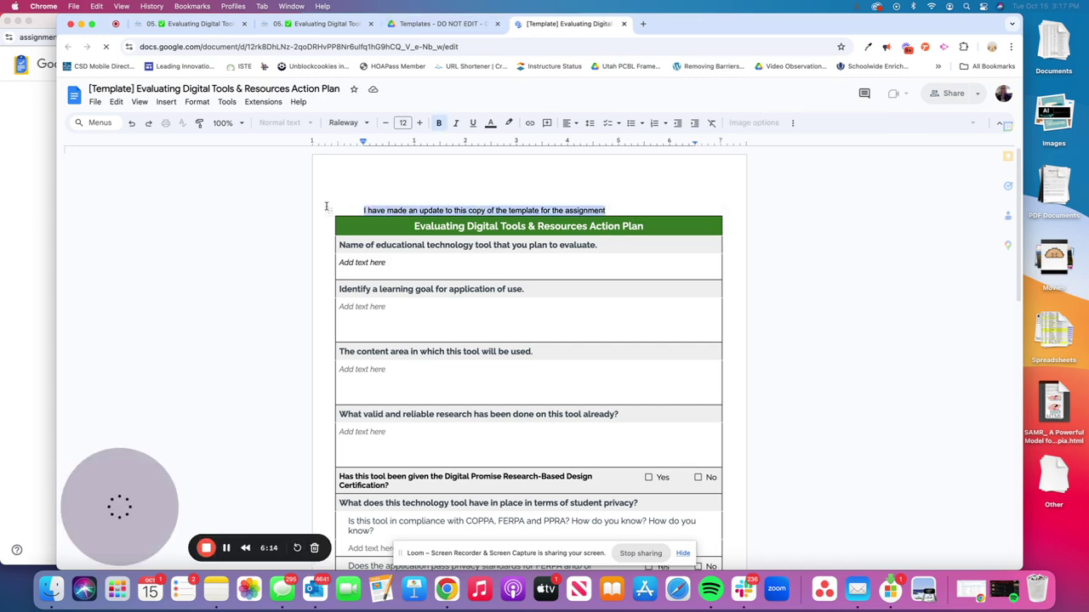
key(Right)
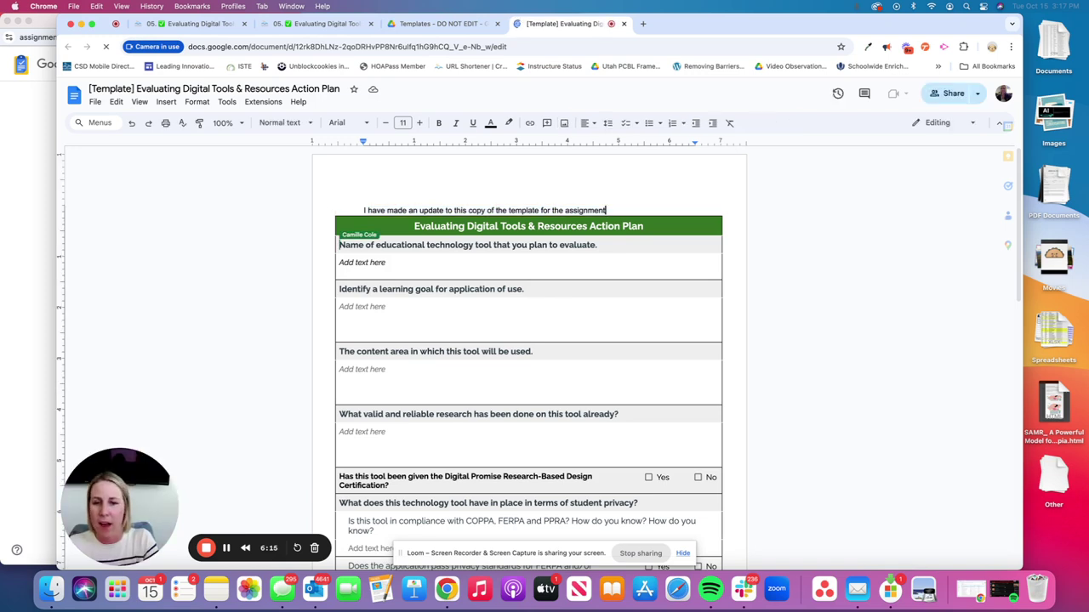
key(Return)
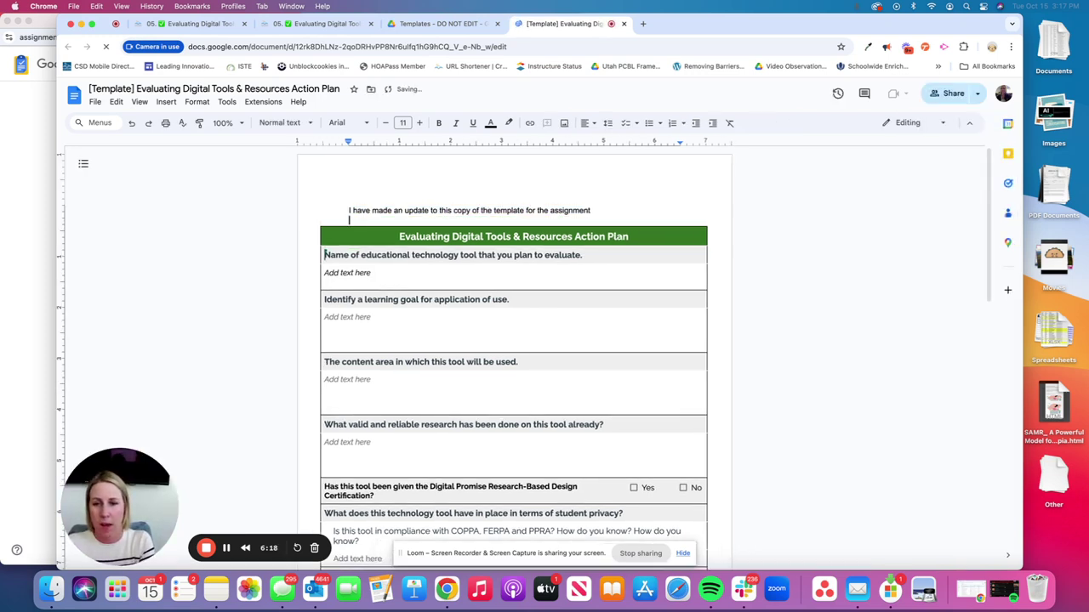
text(highlight)
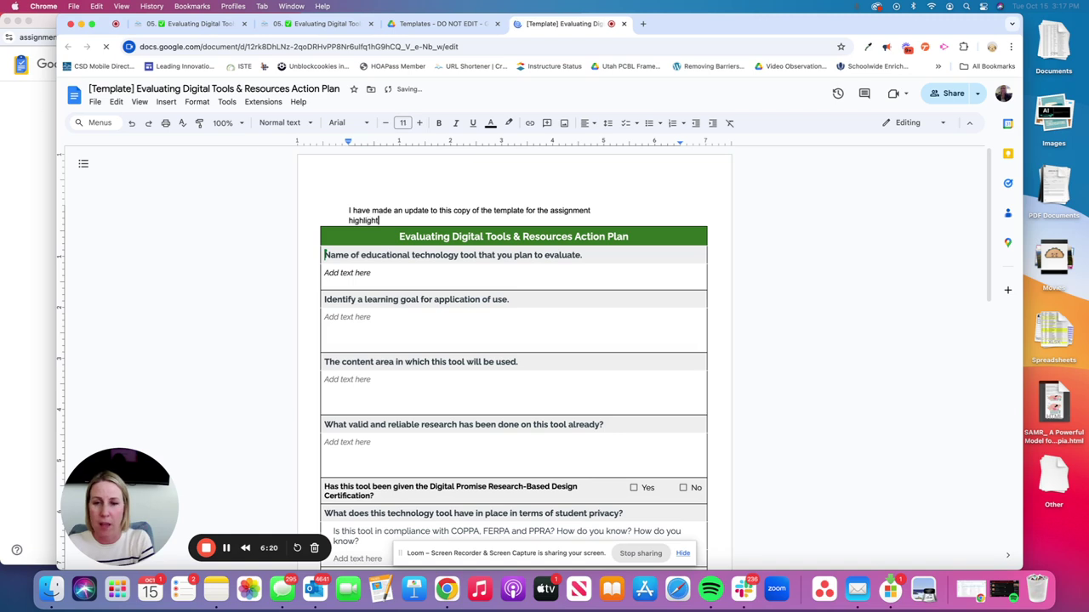
Apply yellow highlighting to the word "highlight" above the action plan table
drag(379, 221, 348, 220)
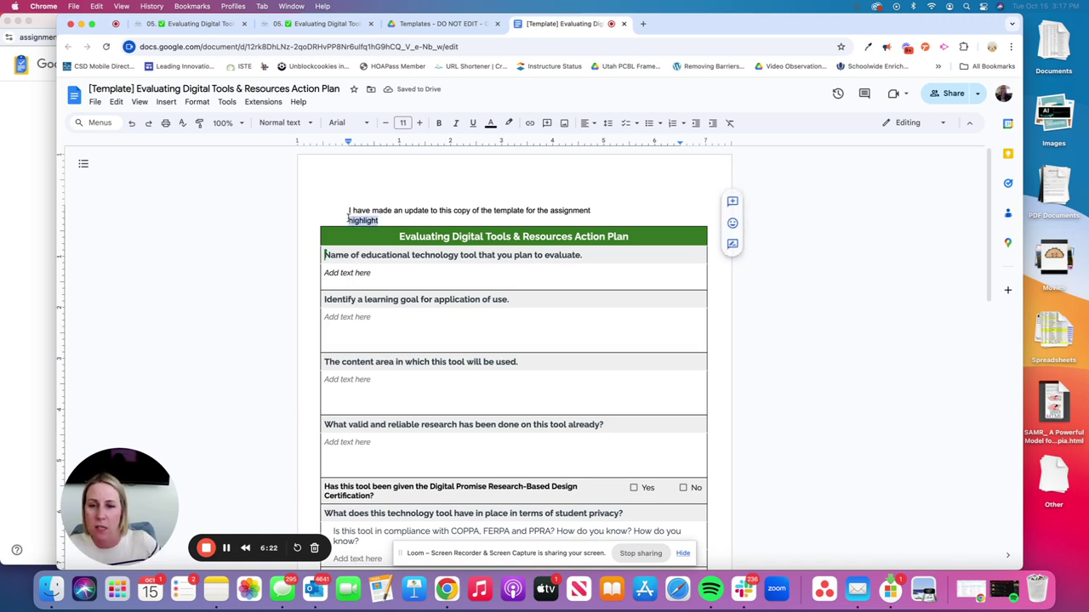
click(509, 123)
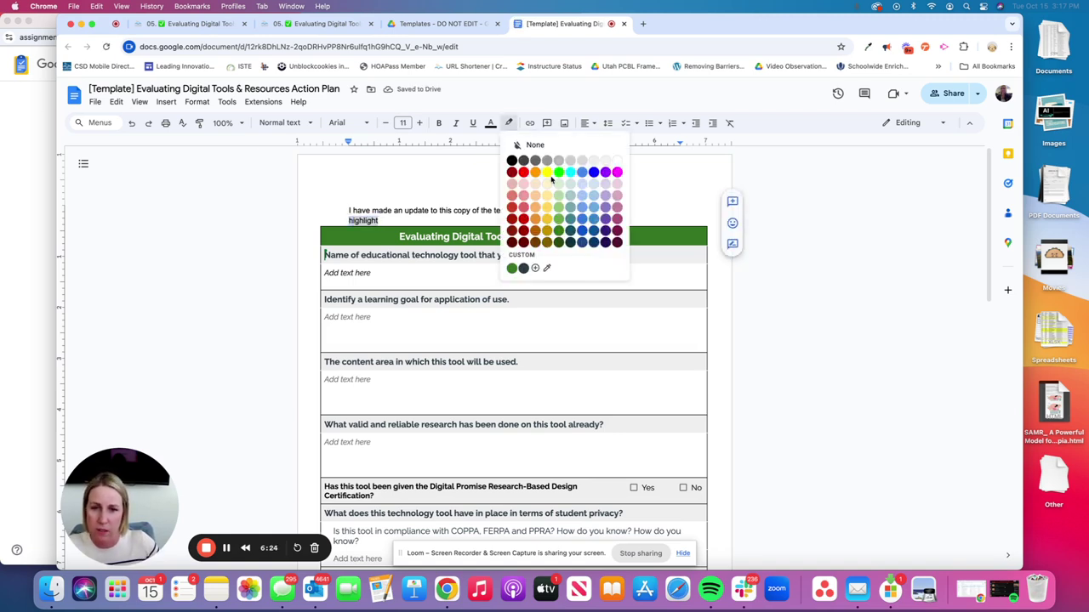
click(549, 175)
click(587, 209)
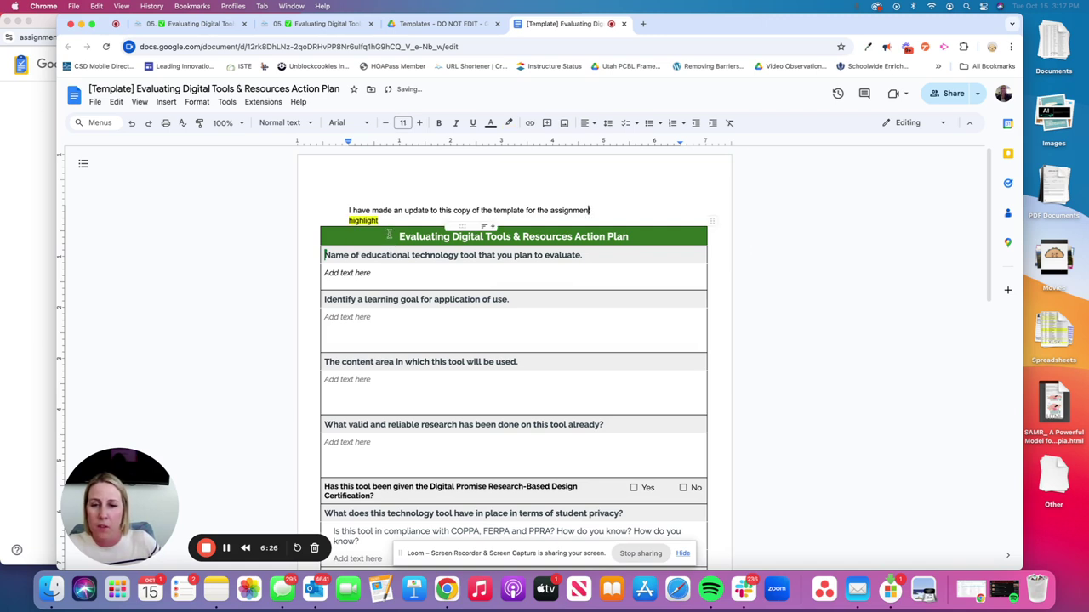
drag(386, 221, 330, 200)
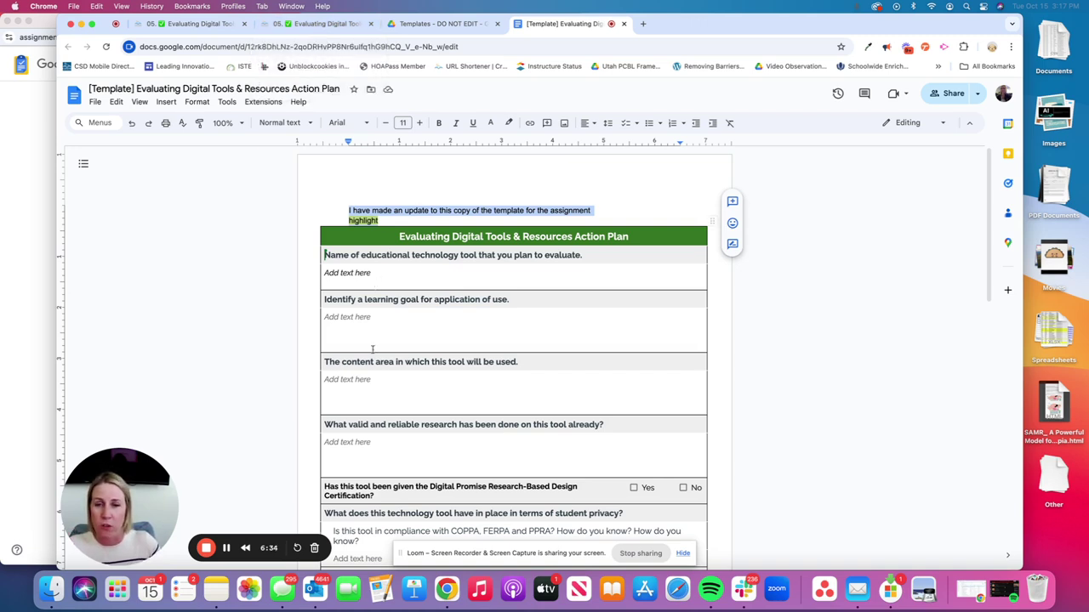
click(483, 181)
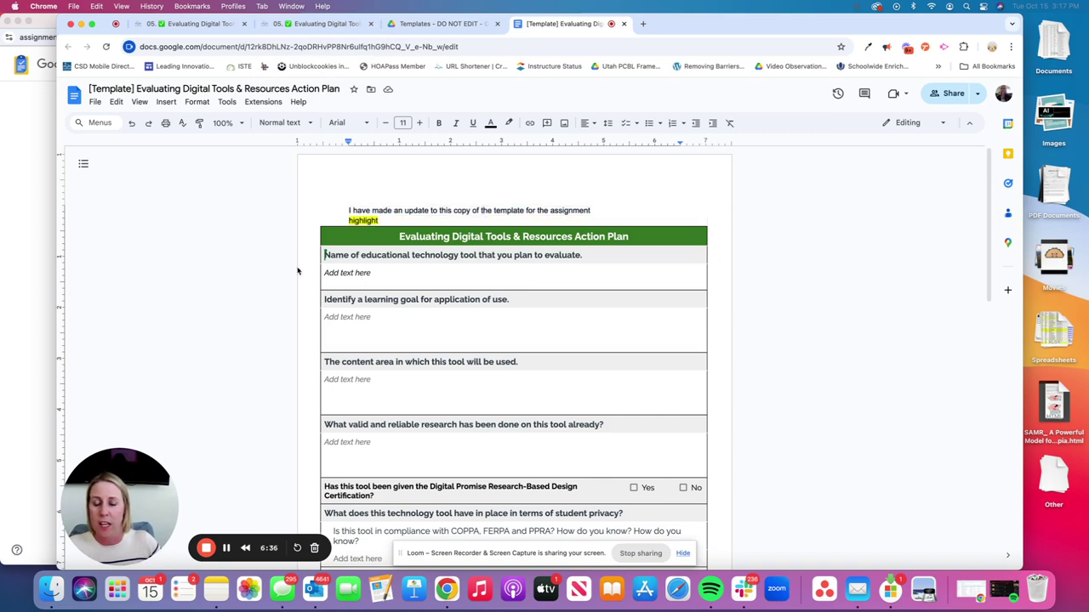
Return to the Canvas assignment, open its settings for editing, and look over the submission type and assign options
click(332, 26)
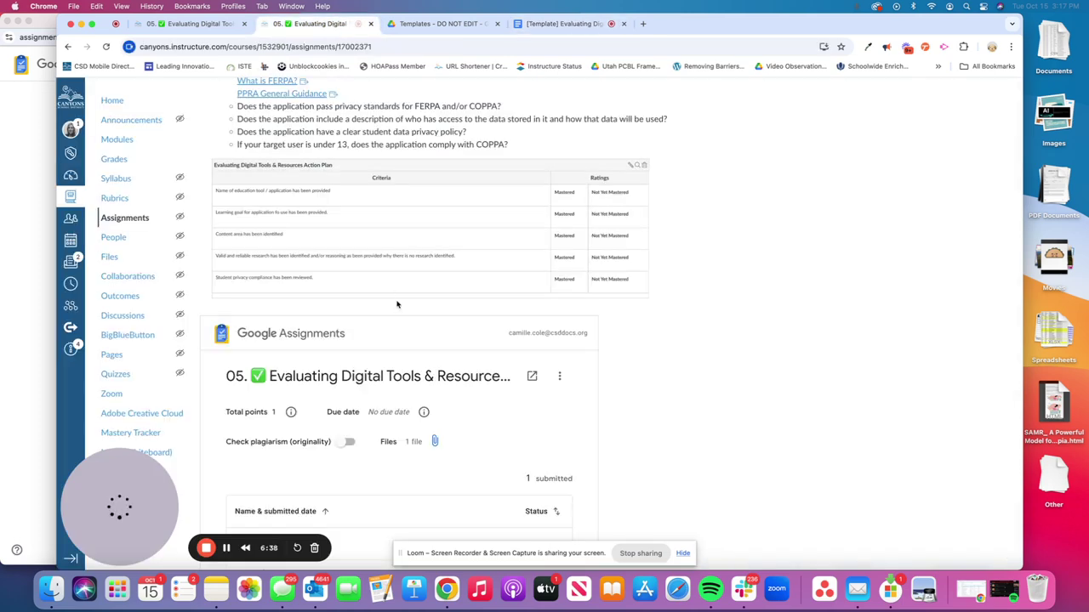
scroll(955, 176, up, 5)
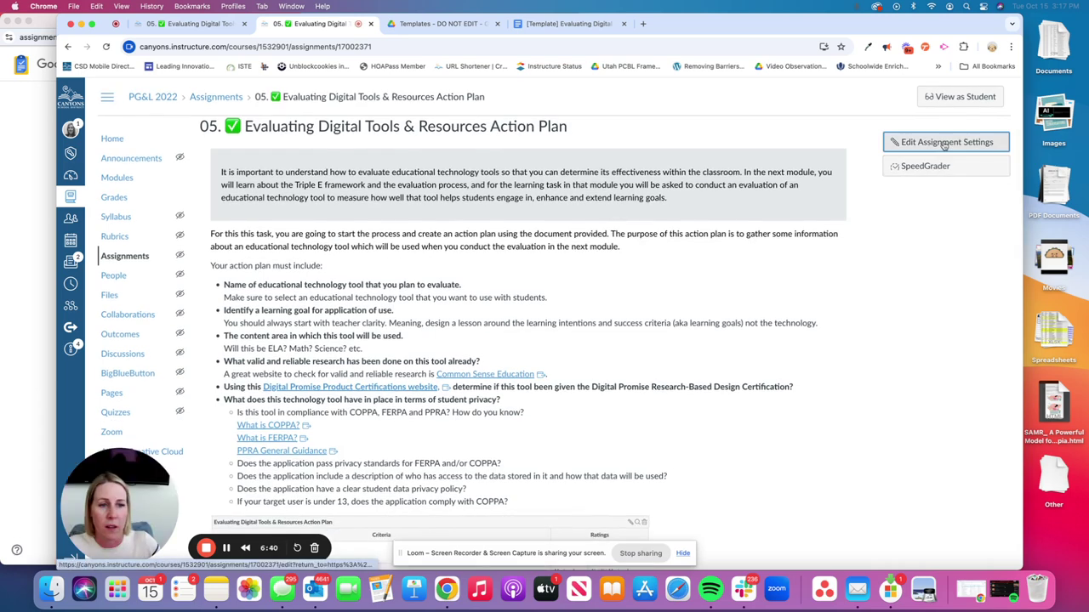
click(944, 144)
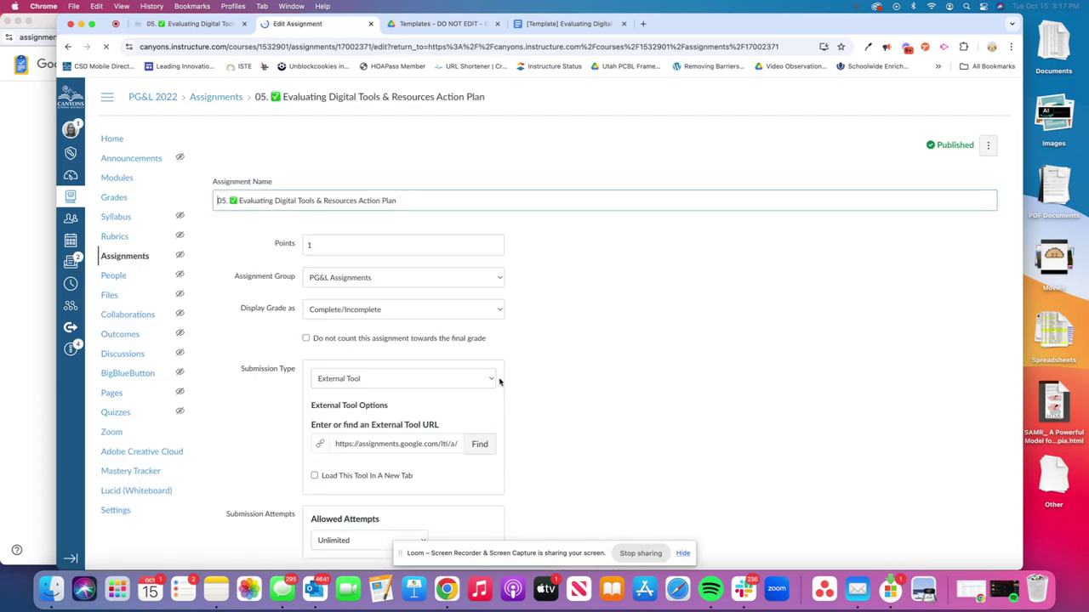
scroll(583, 425, down, 3)
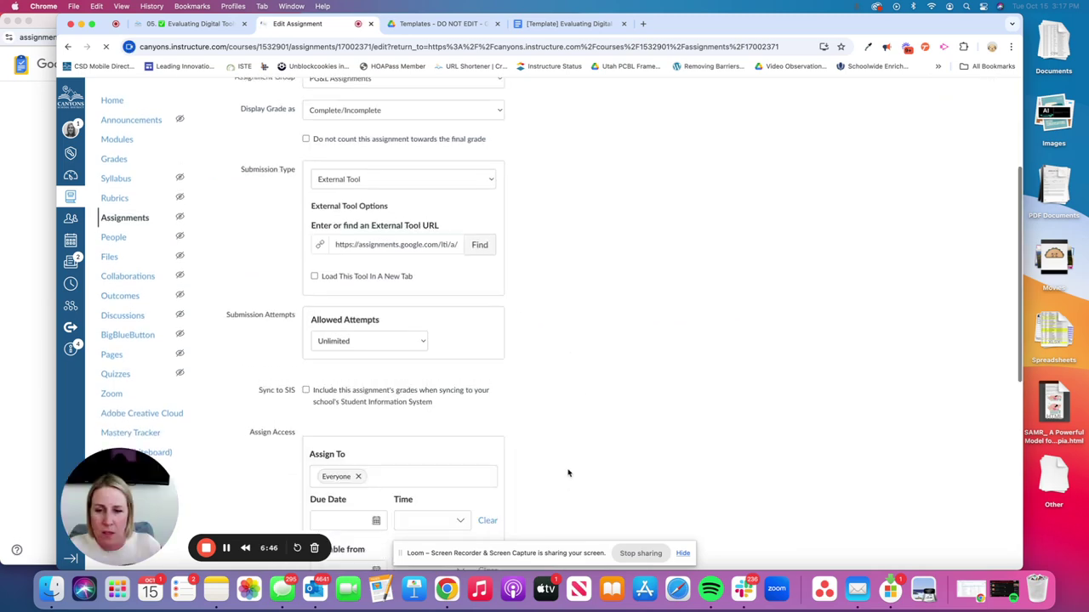
scroll(569, 472, down, 5)
scroll(964, 518, up, 3)
scroll(653, 414, up, 5)
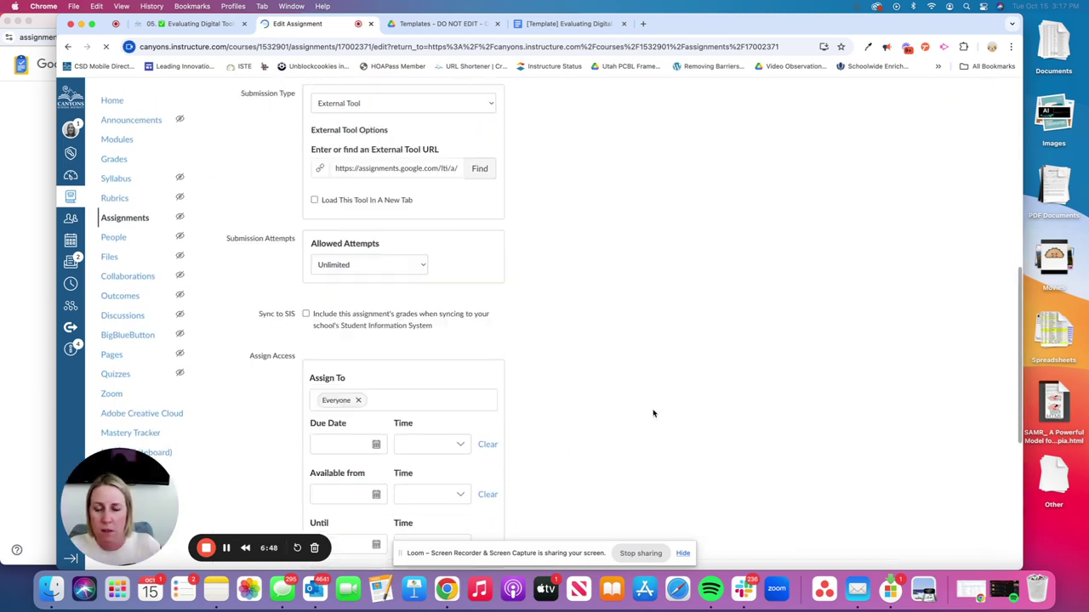
Find the Google Assignments (LTI 1.3) external tool and continue to the assignment's Google editing window
click(478, 281)
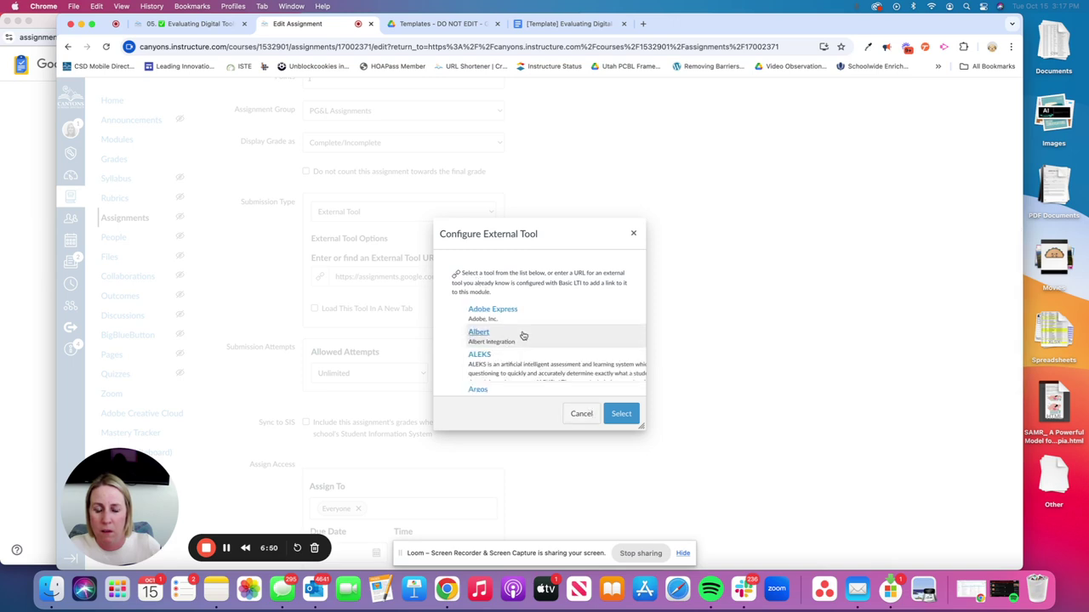
scroll(536, 348, down, 10)
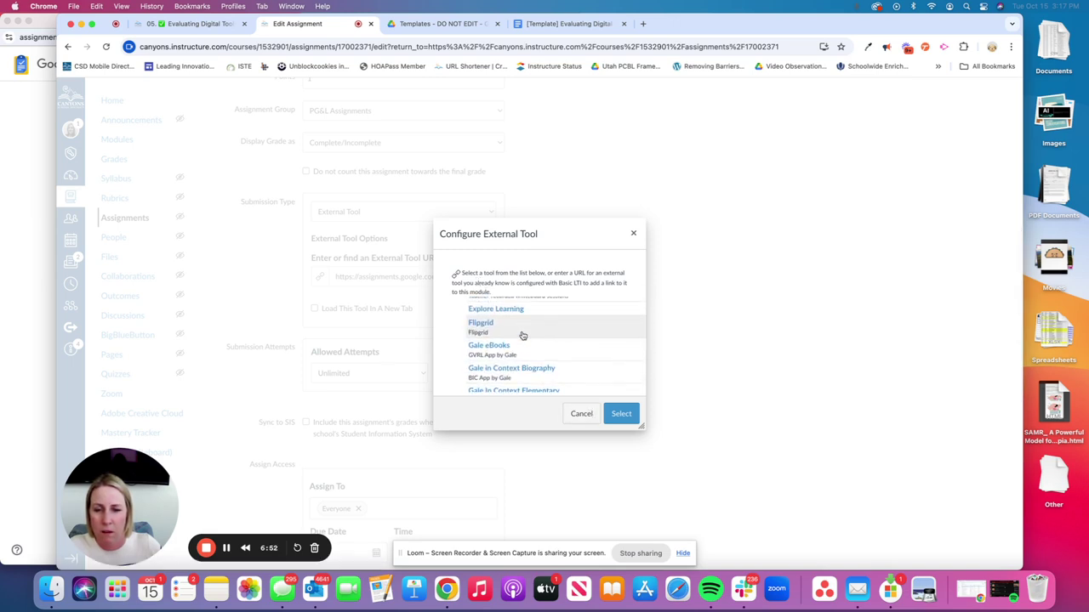
scroll(523, 335, up, 3)
scroll(524, 335, down, 6)
scroll(523, 335, down, 5)
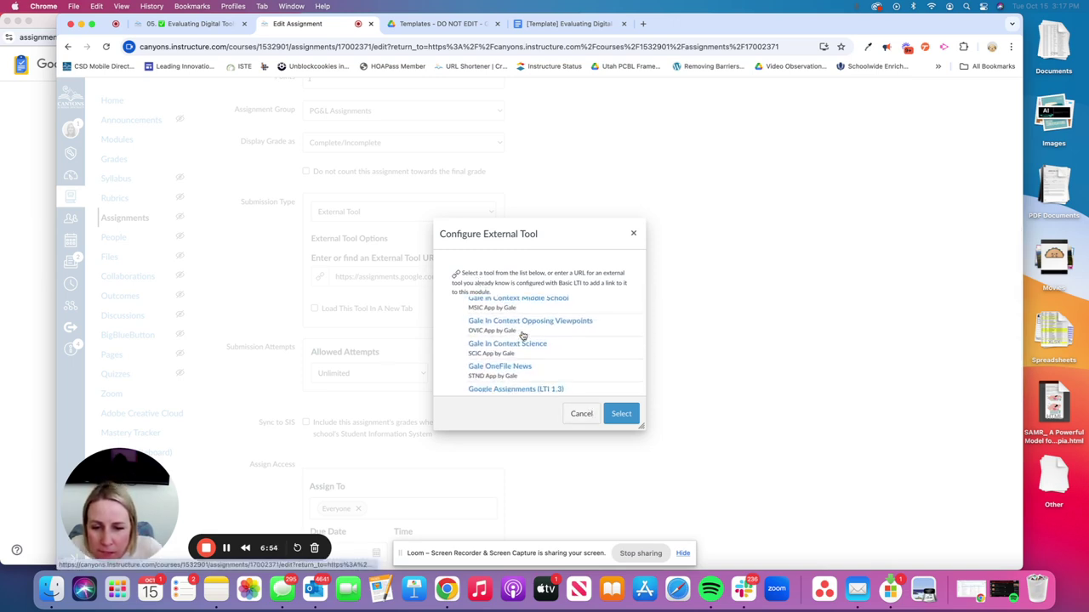
click(523, 331)
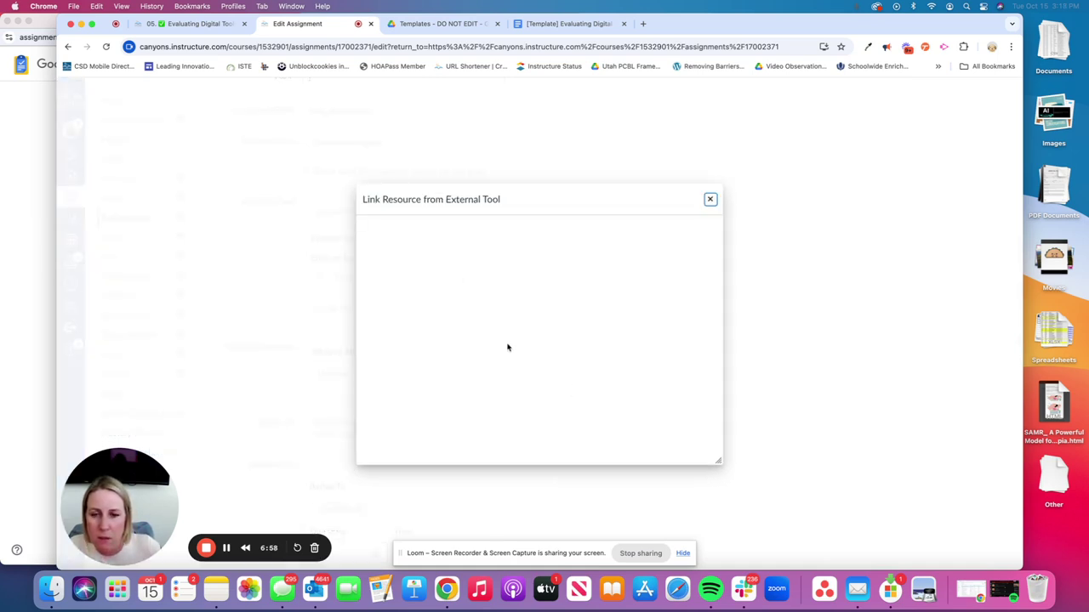
click(582, 390)
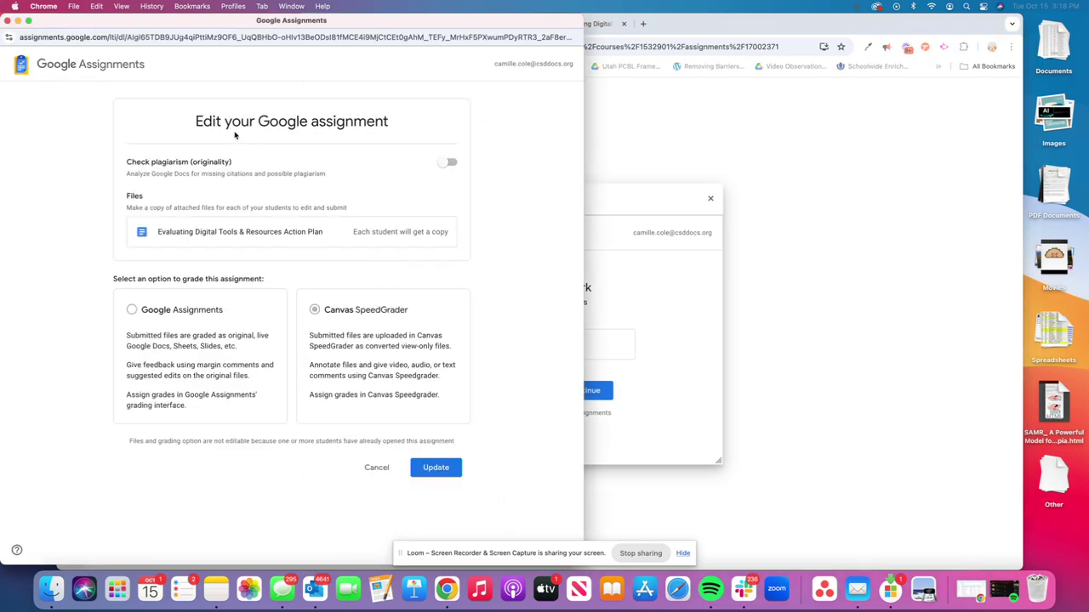
Open the attached Evaluating Digital Tools & Resources Action Plan file and check whether it contains the template edits
click(235, 238)
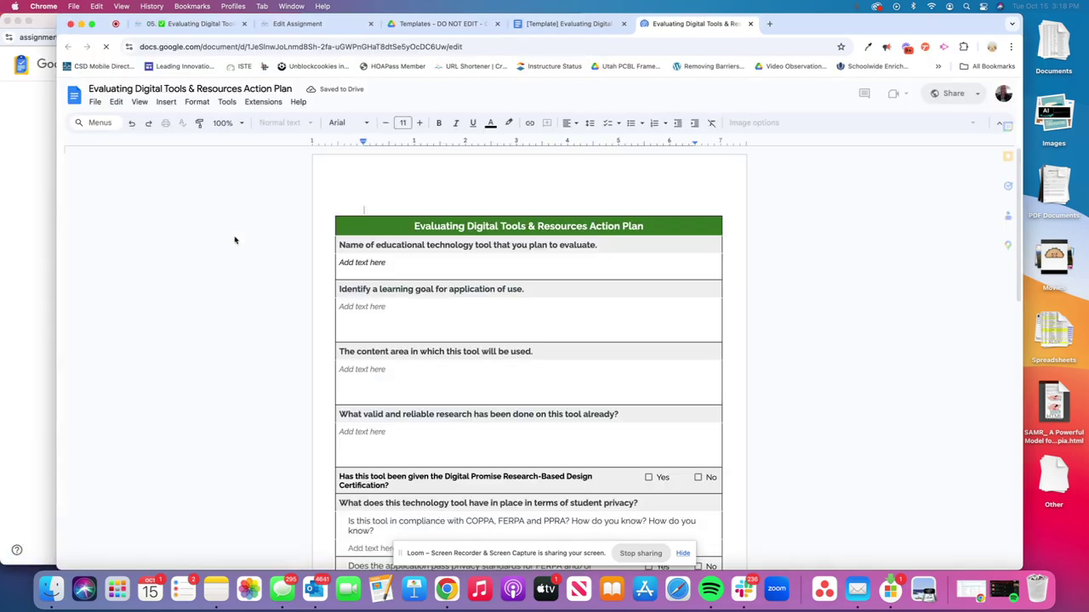
scroll(449, 234, down, 3)
scroll(449, 234, up, 3)
scroll(449, 234, down, 3)
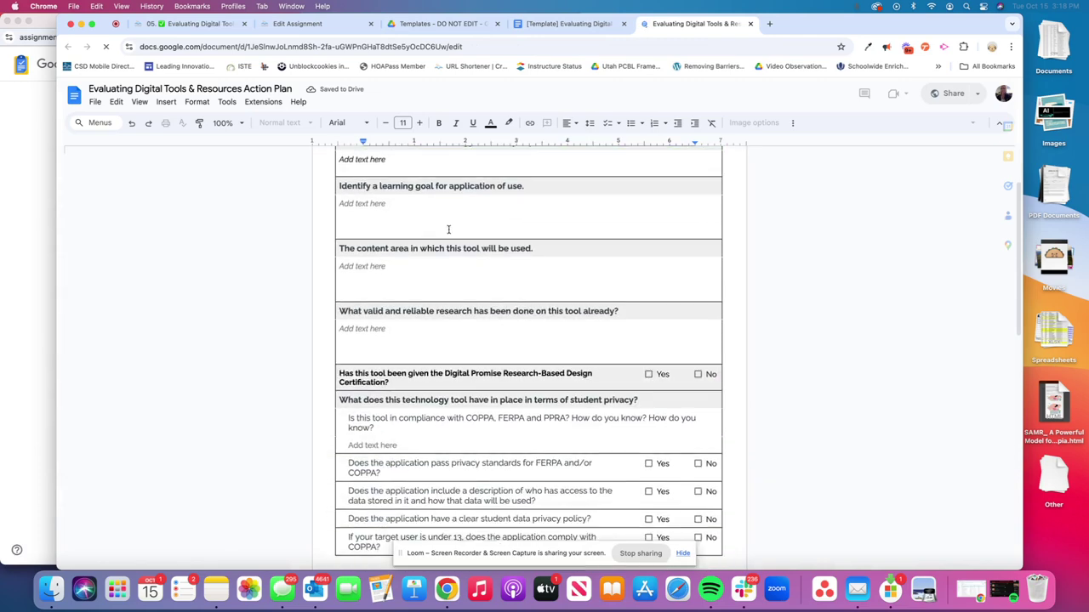
scroll(448, 229, up, 2)
scroll(456, 198, up, 2)
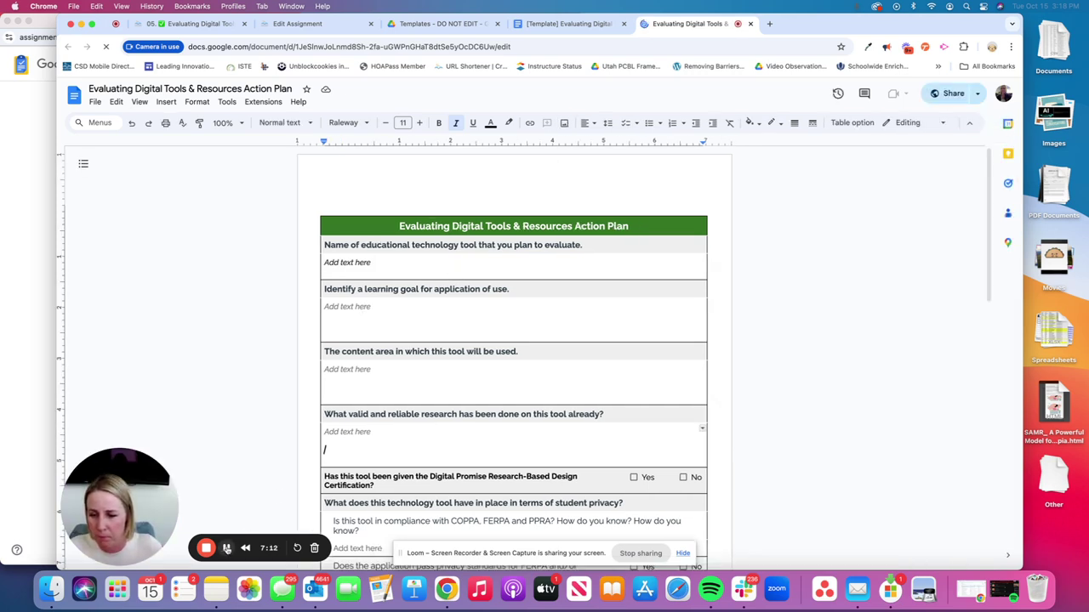
Switch to the student's incognito view of the Canvas assignment and open the student's own copy of the action plan
key(super+1)
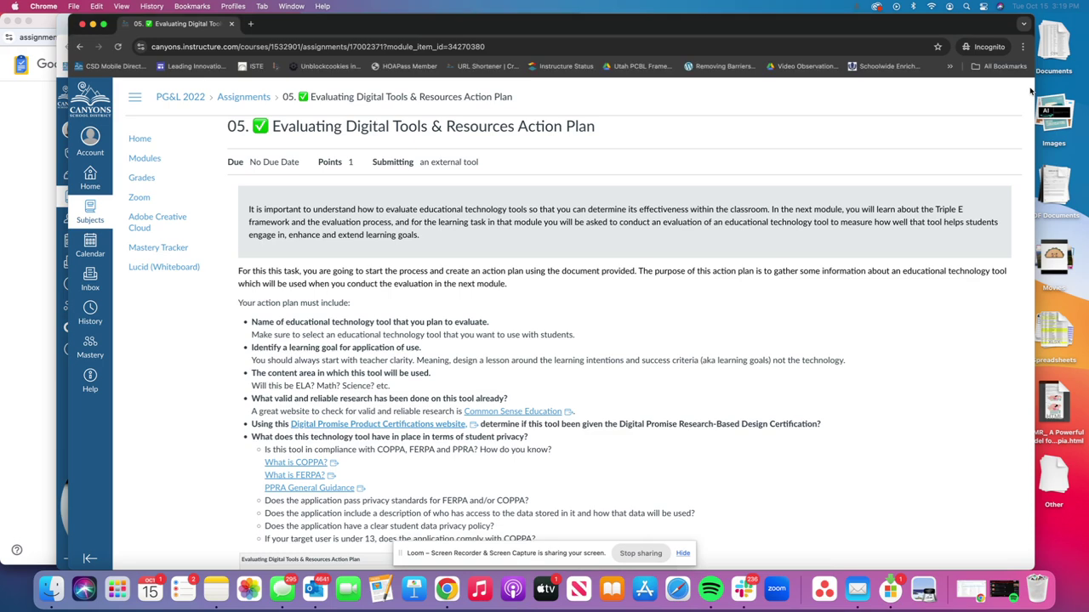
scroll(480, 489, down, 10)
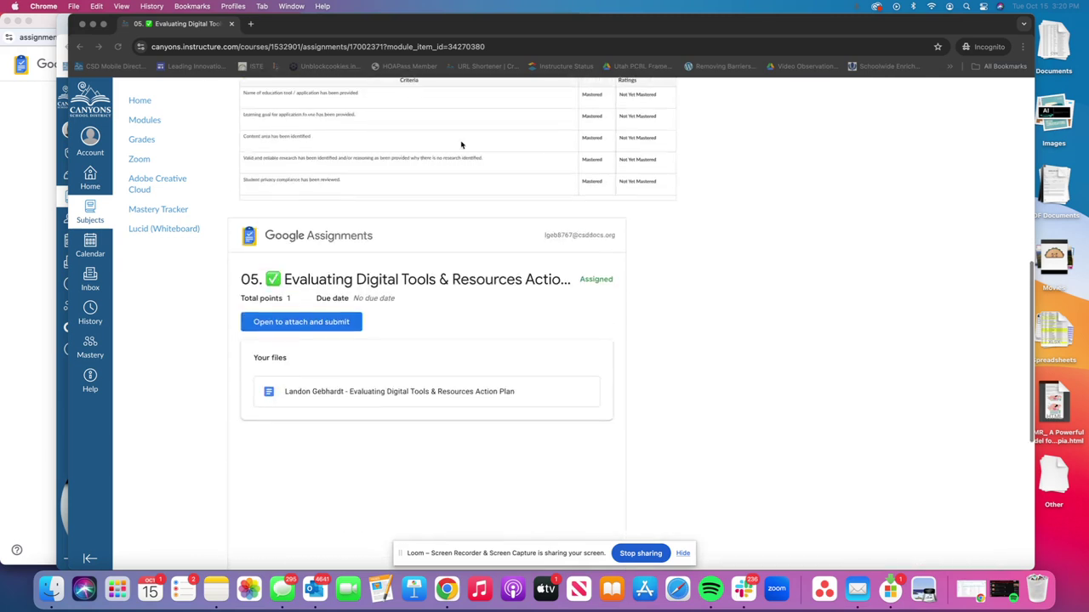
click(369, 393)
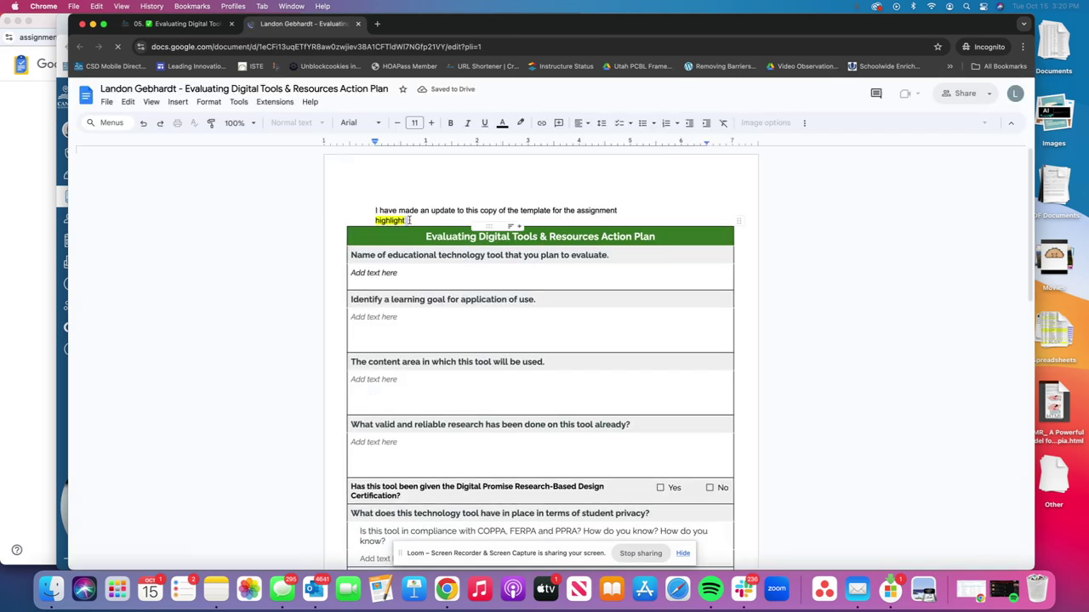
Check the update sentence and the highlighted line above the table in the student's copy
drag(406, 223, 365, 201)
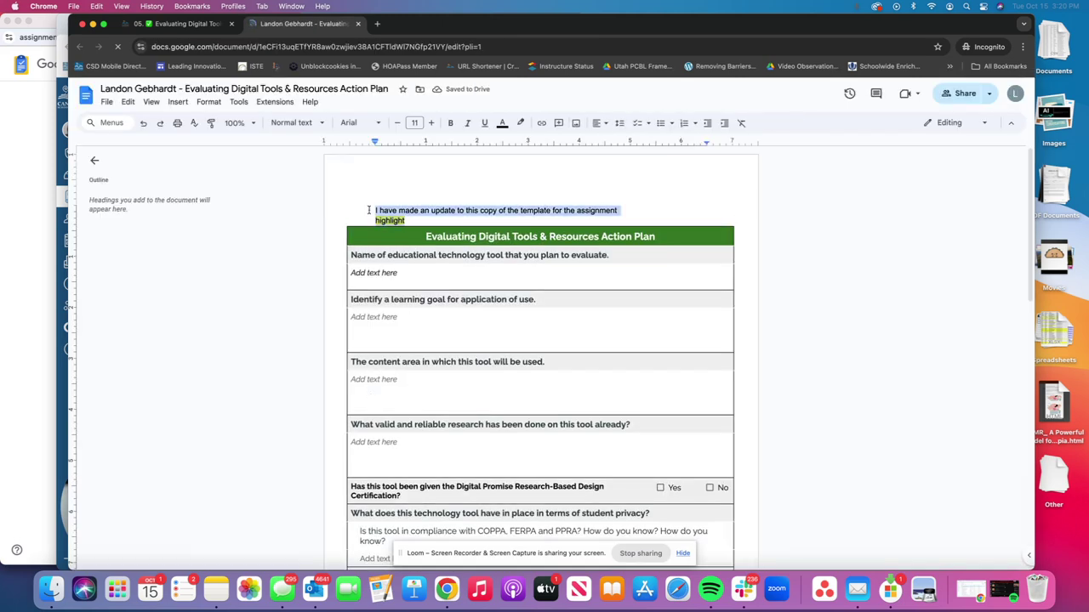
click(369, 210)
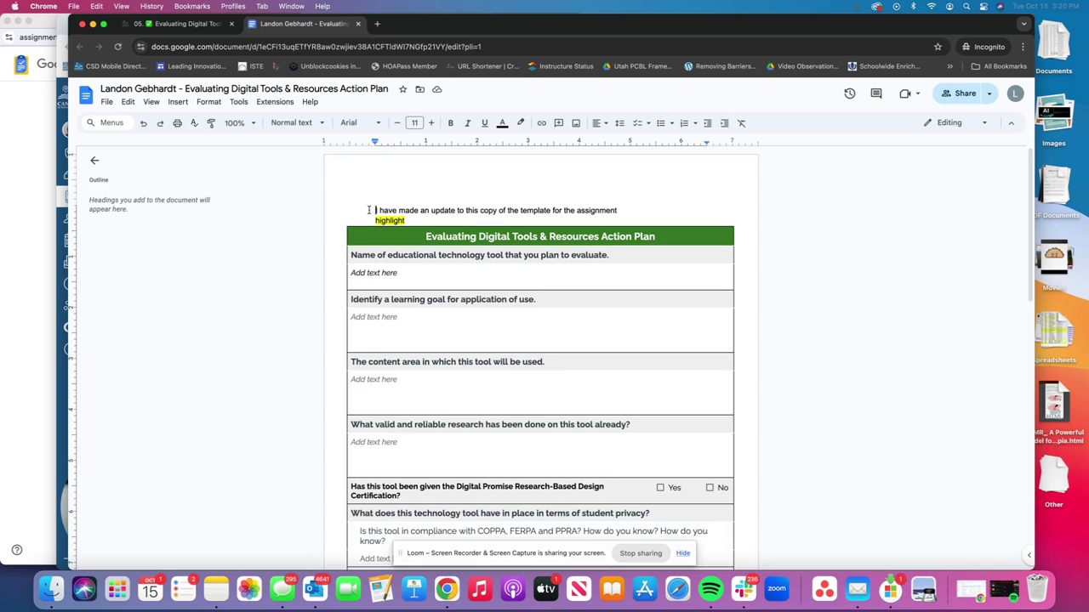
drag(369, 210, 411, 223)
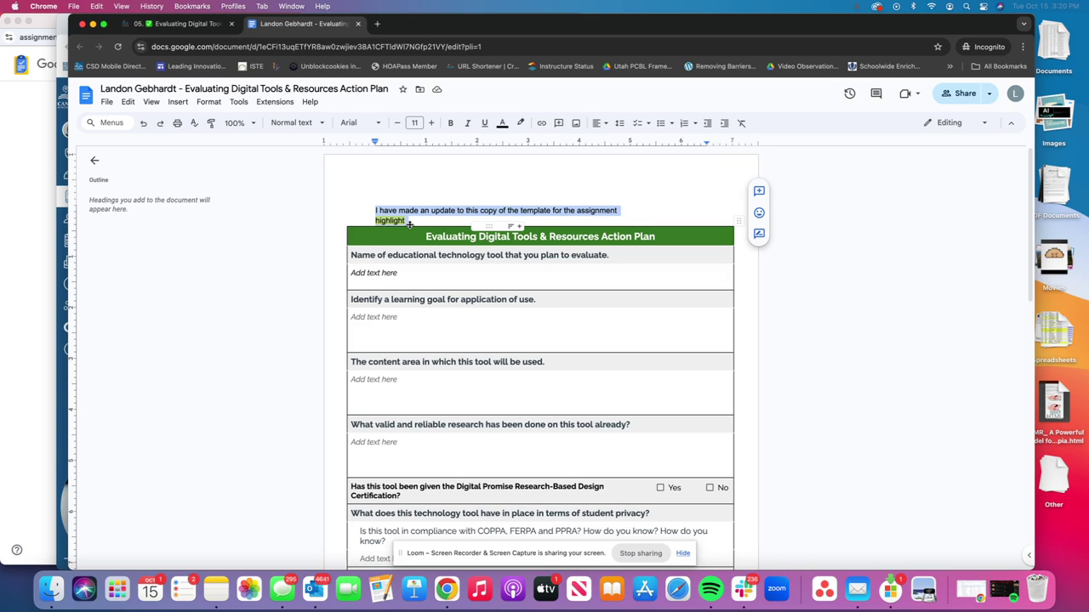
click(409, 223)
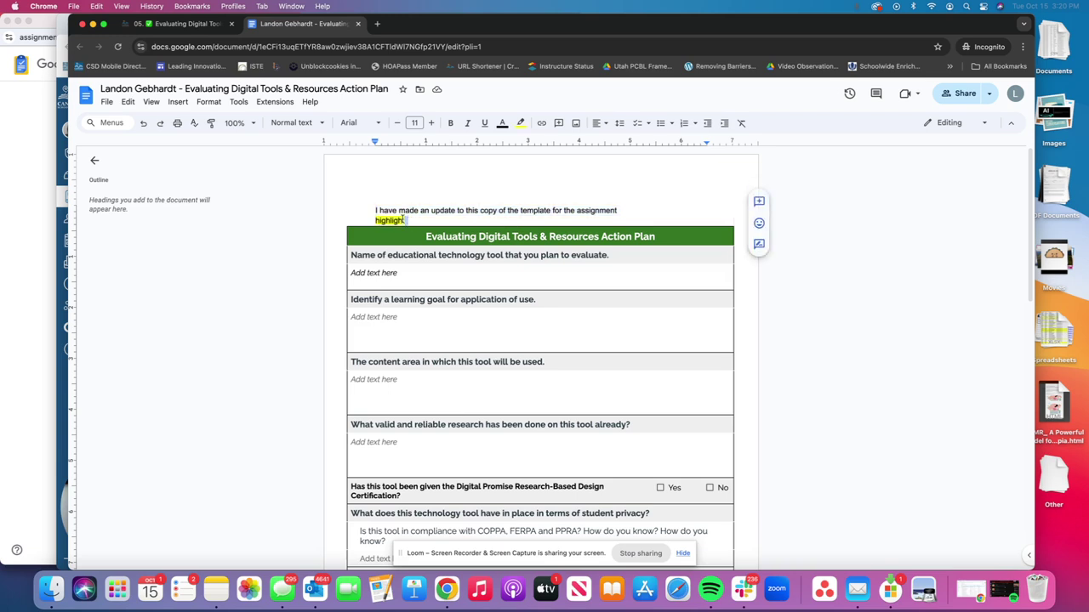
drag(410, 223, 372, 204)
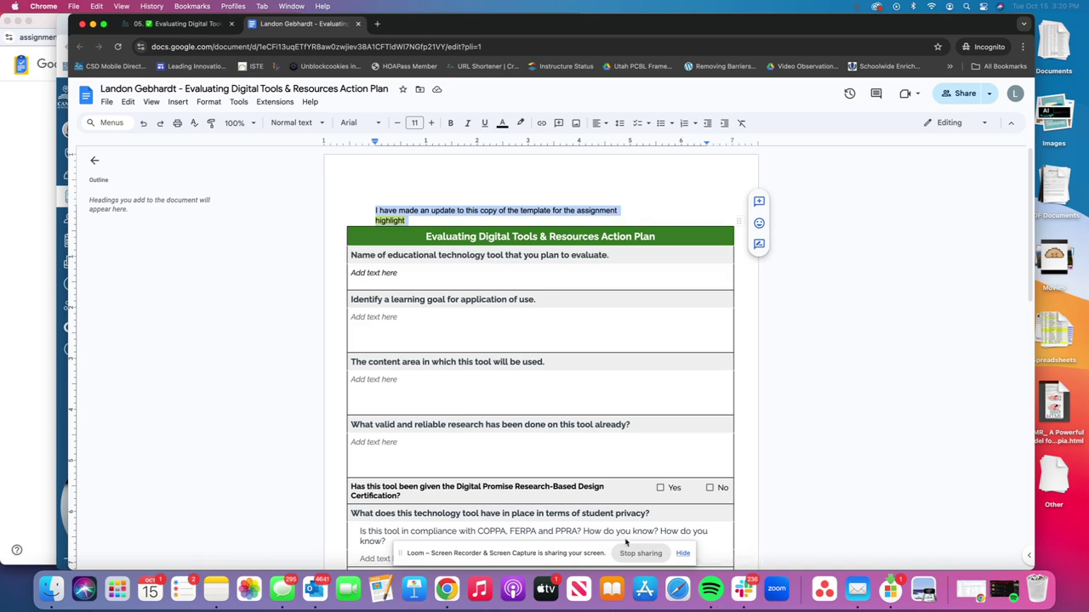
Switch back to the teacher's browser window with the PG&L 2022 course modules
key(ctrl+Up)
click(492, 304)
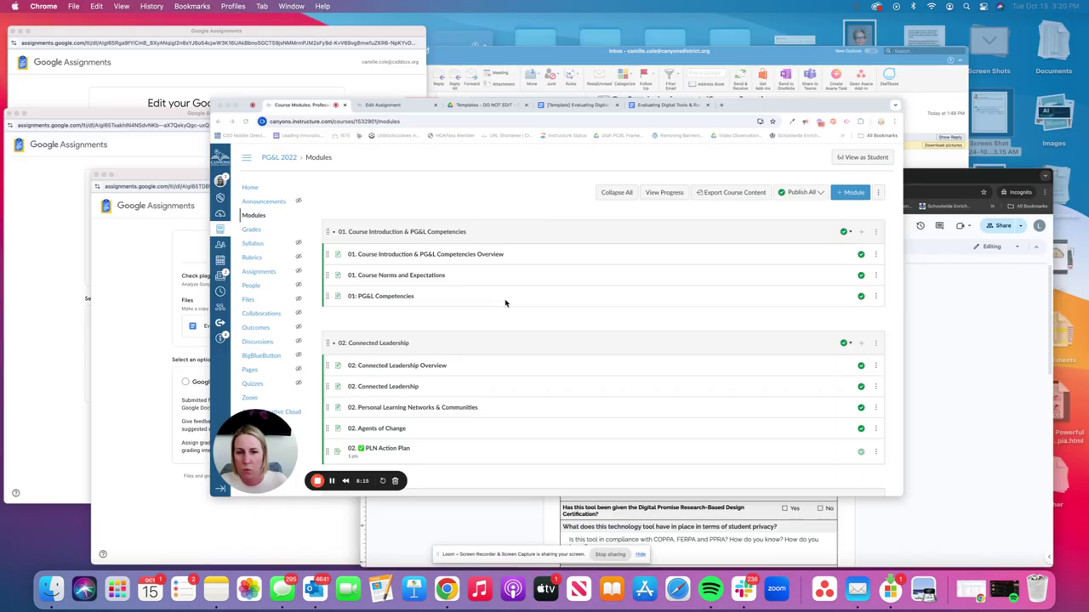